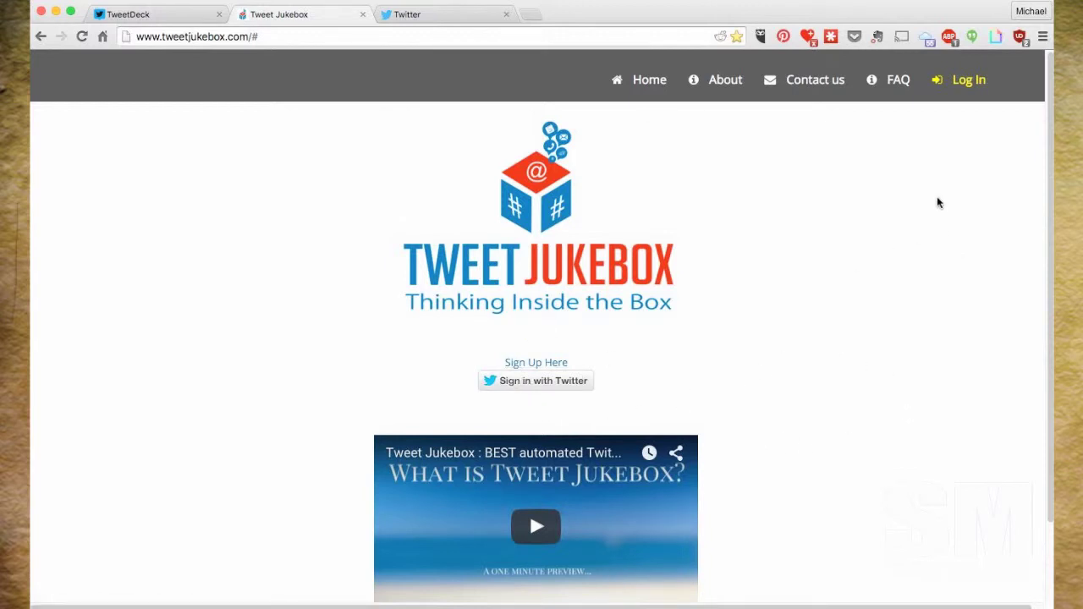
- Log in to Tweet Jukebox by entering the Twitter username and authorizing the app to use the account
{"action": "left_click", "coordinate": [962, 87]}
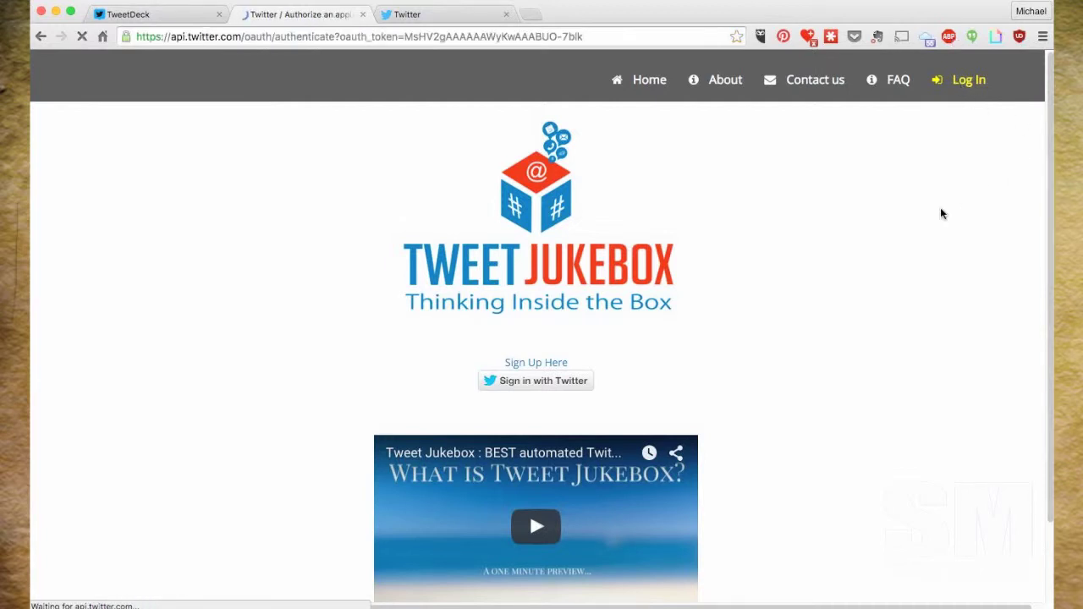
{"action": "type", "text": "media"}
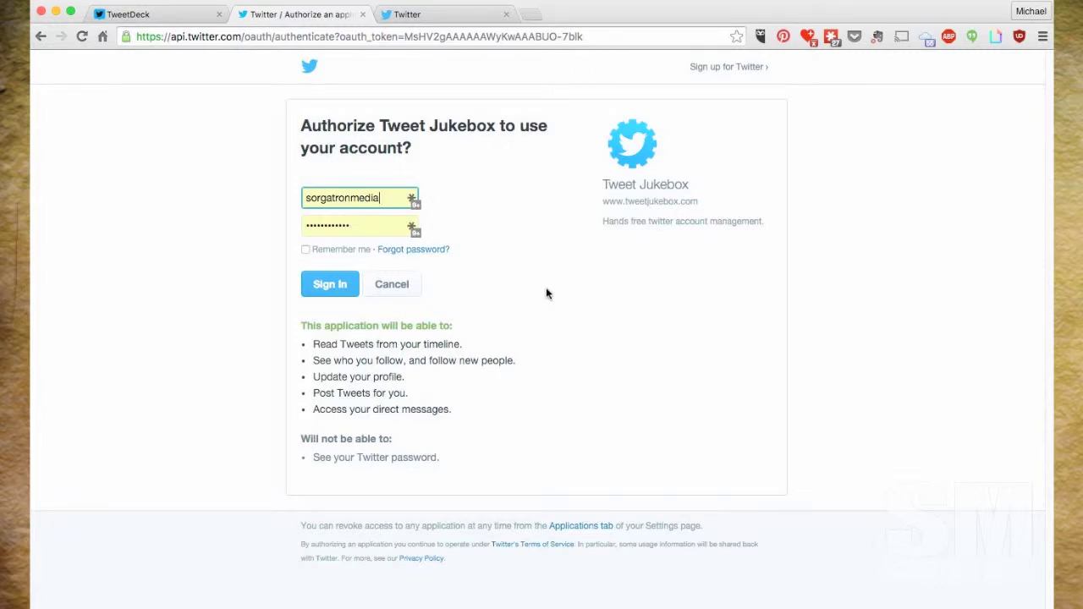
{"action": "left_click", "coordinate": [322, 289]}
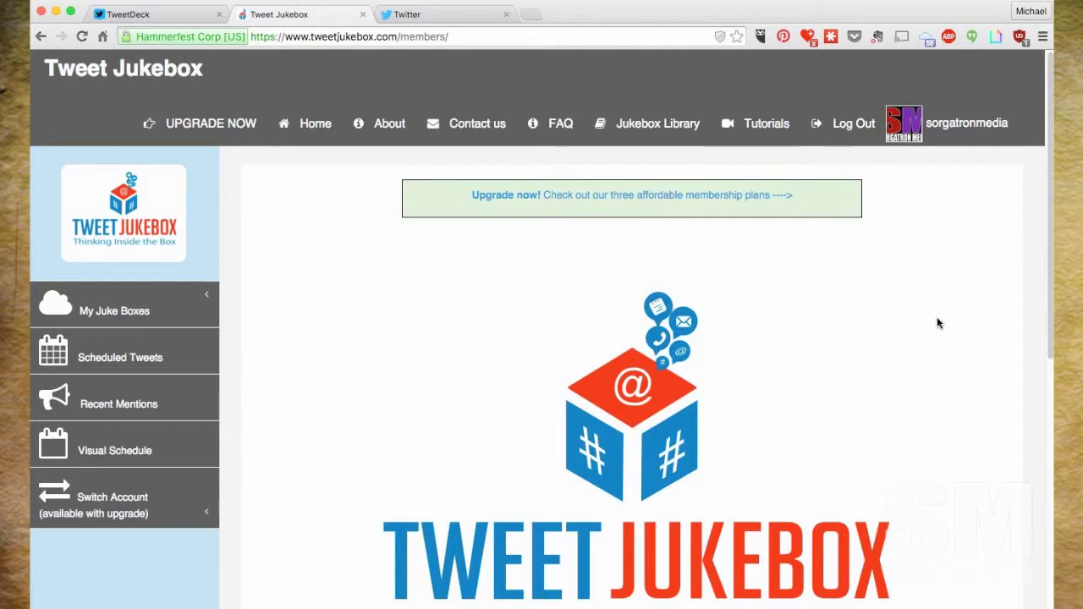
- Open the account's Thank You Tweets settings and read the instructions for excluding members
{"action": "scroll", "coordinate": [936, 323], "scroll_direction": "down", "scroll_amount": 1}
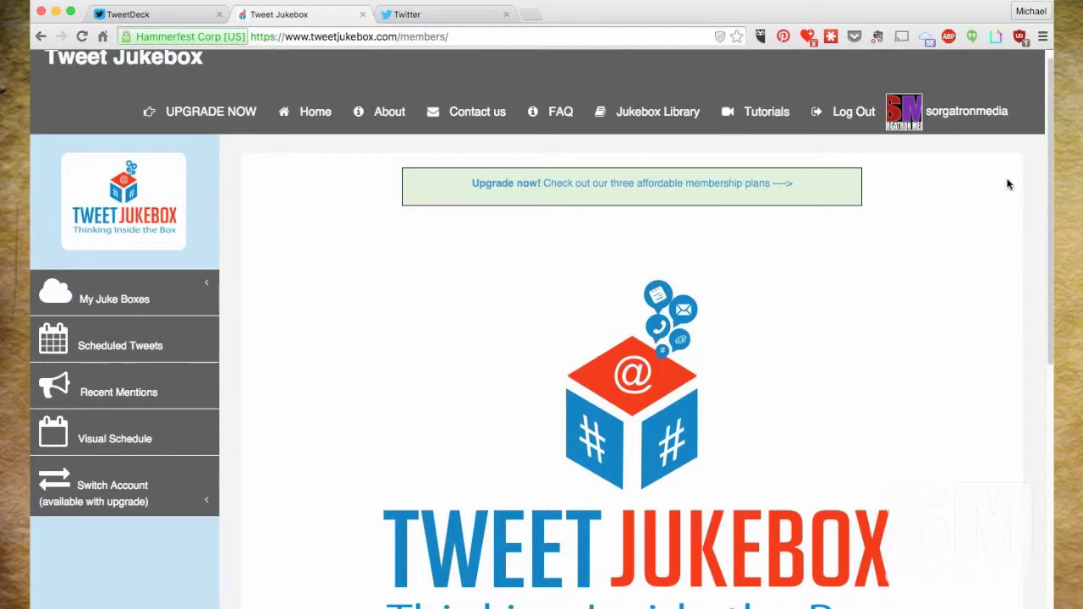
{"action": "left_click", "coordinate": [956, 115]}
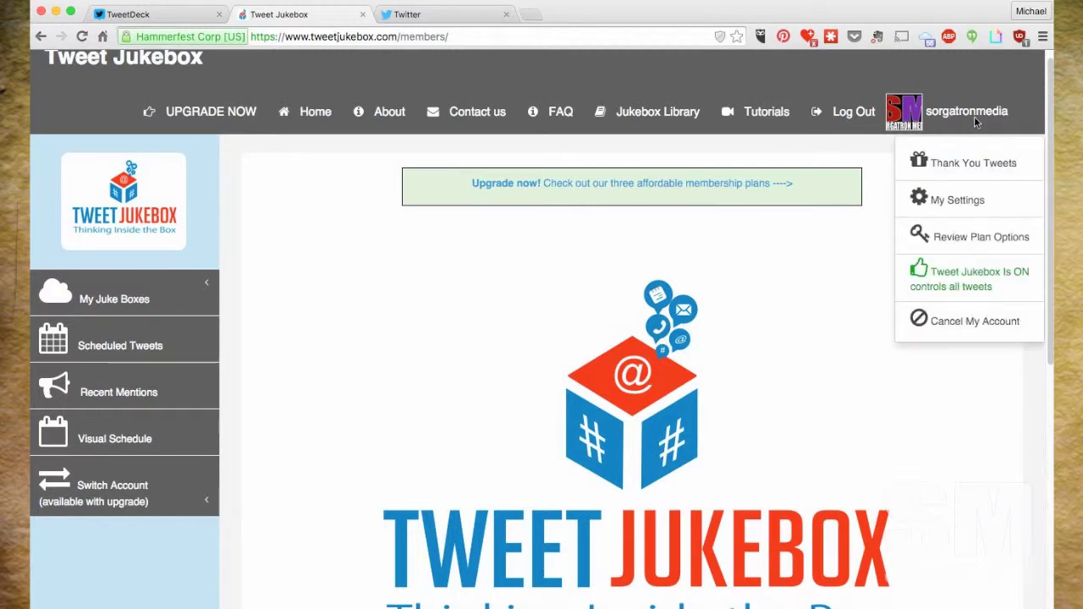
{"action": "left_click", "coordinate": [954, 162]}
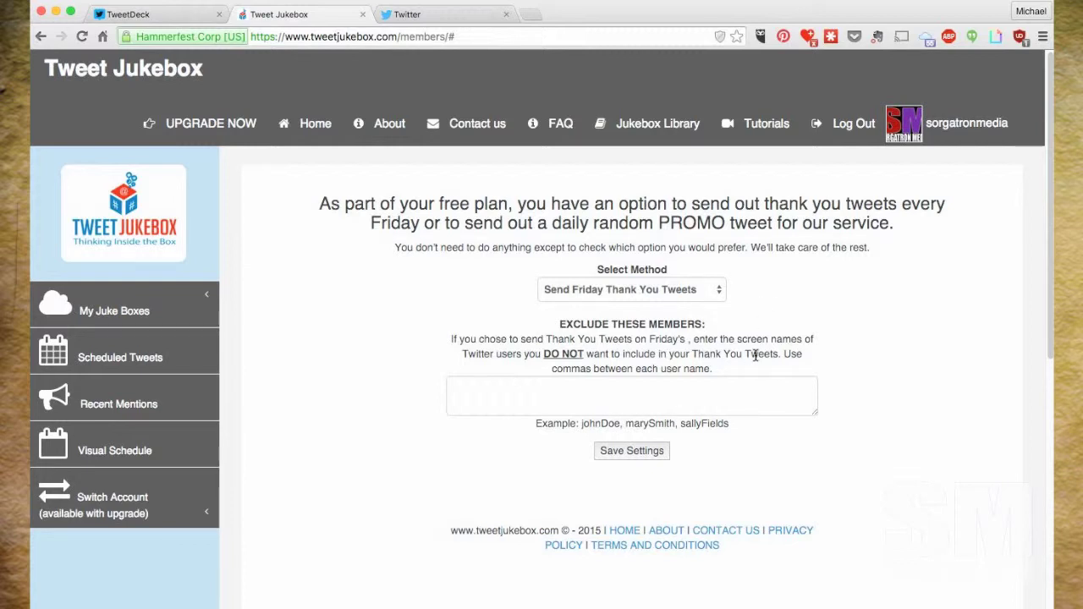
{"action": "left_click_drag", "start_coordinate": [468, 340], "coordinate": [440, 343]}
{"action": "left_click", "coordinate": [440, 343]}
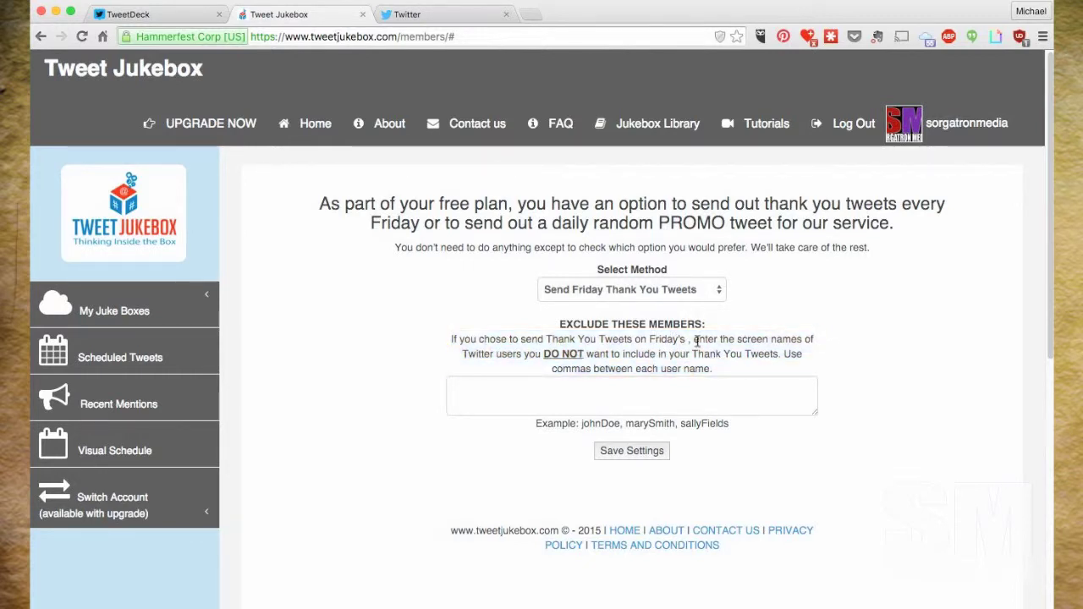
{"action": "left_click_drag", "start_coordinate": [736, 372], "coordinate": [447, 339]}
{"action": "left_click", "coordinate": [487, 326]}
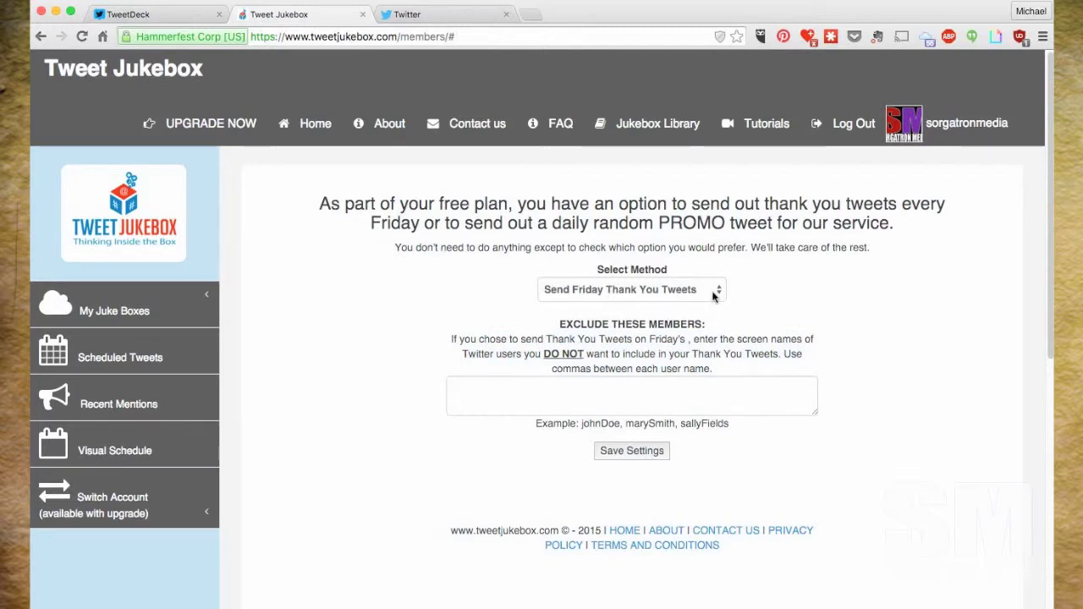
- Set the thank-you tweet method to Do Not Send Any and save the settings
{"action": "left_click", "coordinate": [682, 291]}
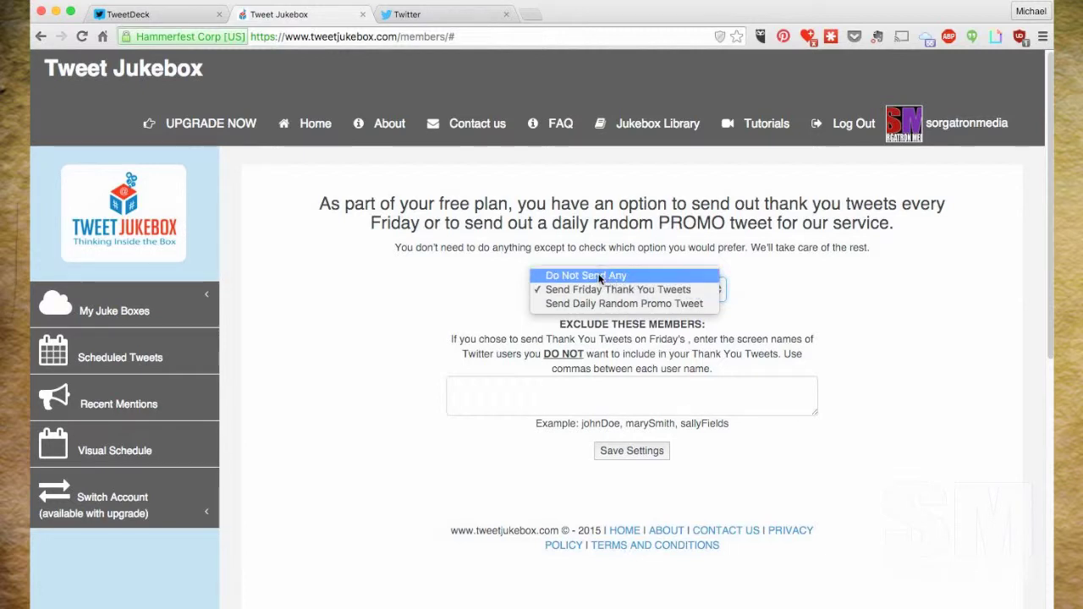
{"action": "left_click", "coordinate": [642, 277]}
{"action": "left_click", "coordinate": [818, 297]}
{"action": "left_click_drag", "start_coordinate": [517, 204], "coordinate": [725, 224]}
{"action": "left_click", "coordinate": [862, 296]}
{"action": "left_click", "coordinate": [628, 450]}
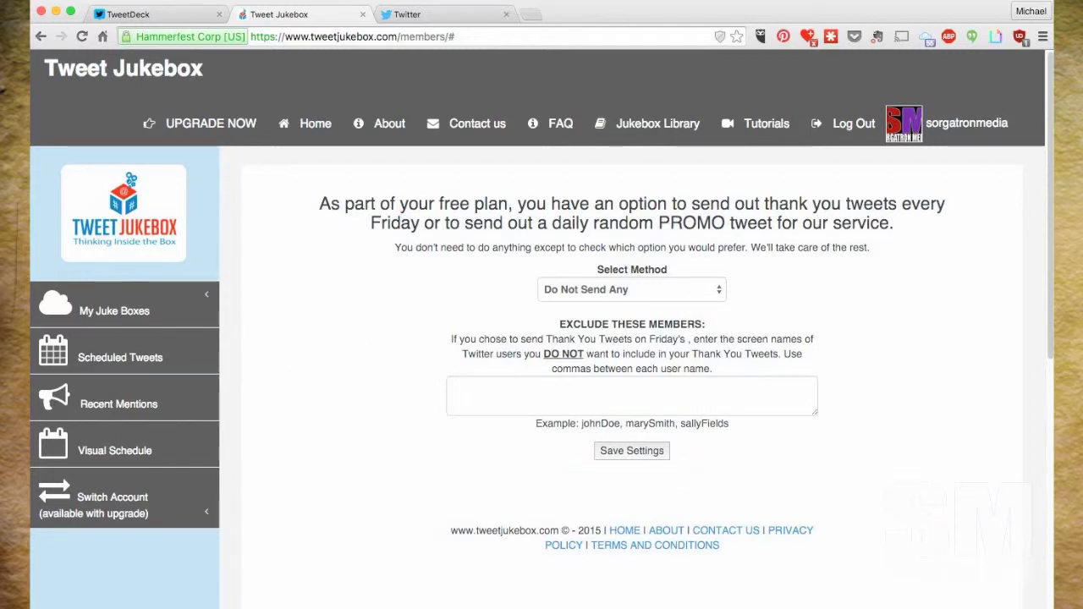
- Open the recent mentions and chart them for the last 7 days
{"action": "left_click", "coordinate": [153, 312]}
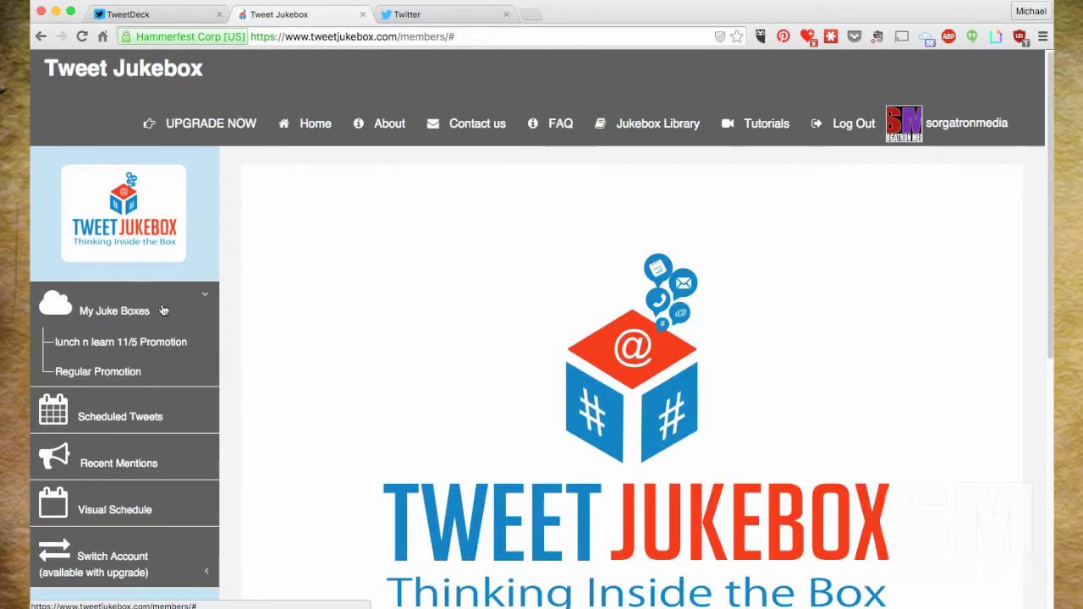
{"action": "left_click", "coordinate": [151, 311]}
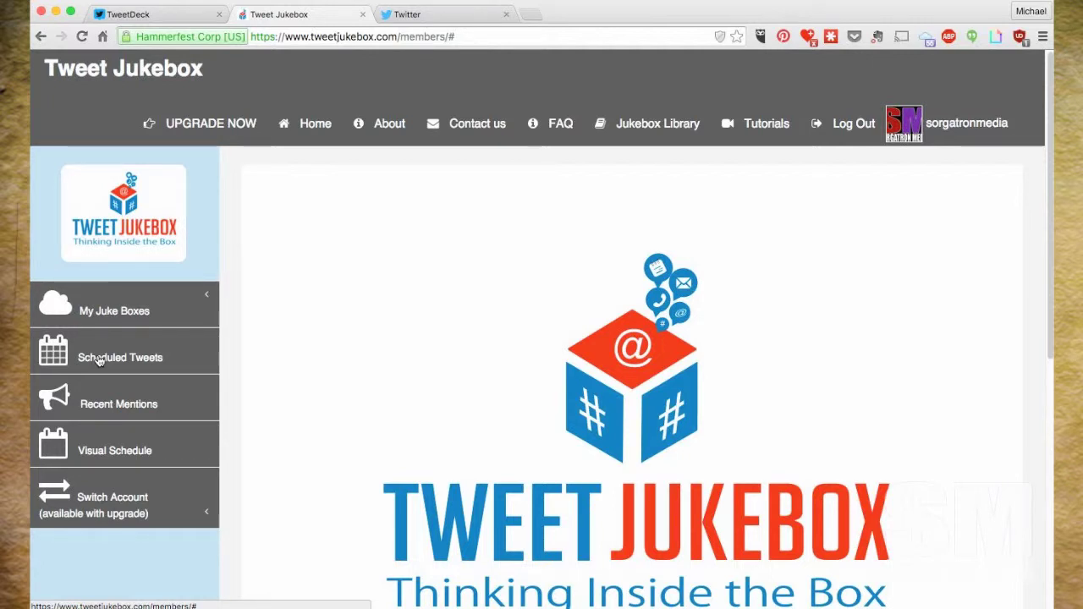
{"action": "left_click", "coordinate": [110, 404]}
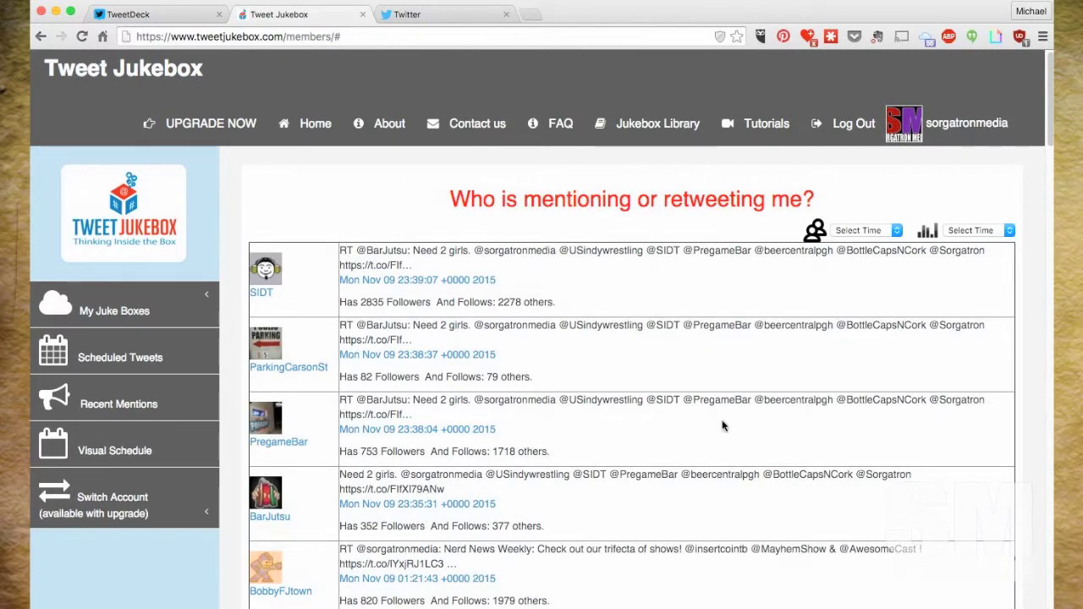
{"action": "left_click", "coordinate": [974, 240]}
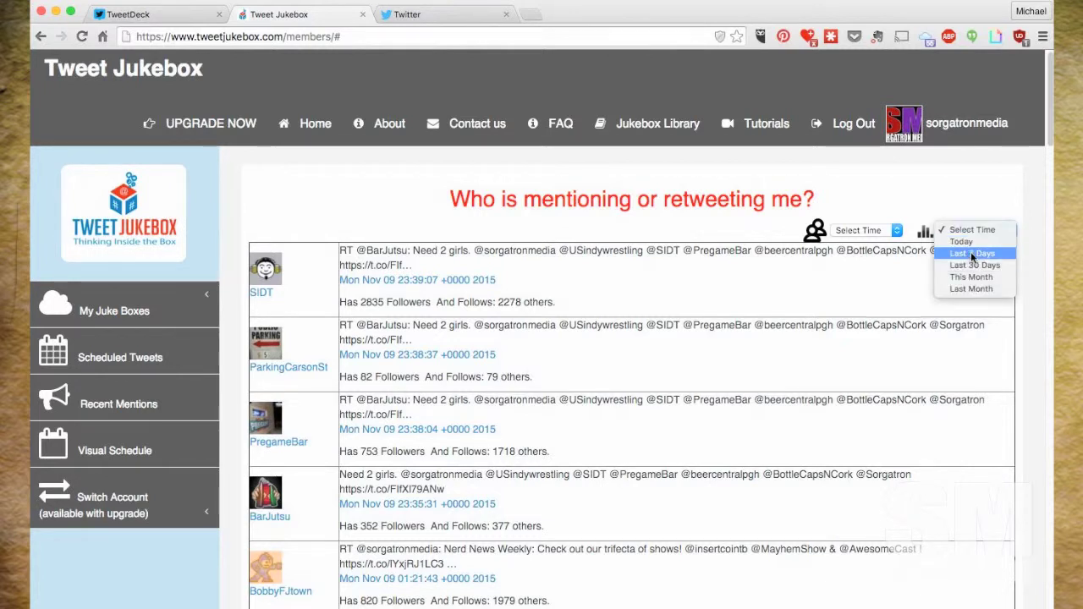
{"action": "left_click", "coordinate": [973, 255]}
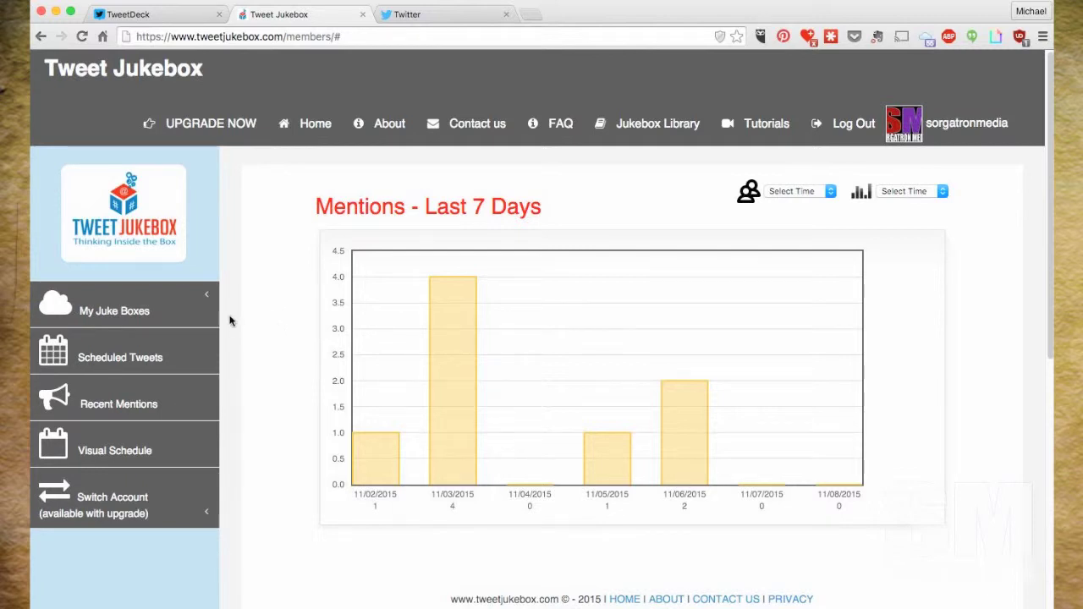
- Open the membership plans and review the Free plan's limits on jukeboxes, tweets, scheduled tweets, linked accounts and thank-you tweets
{"action": "left_click", "coordinate": [185, 131]}
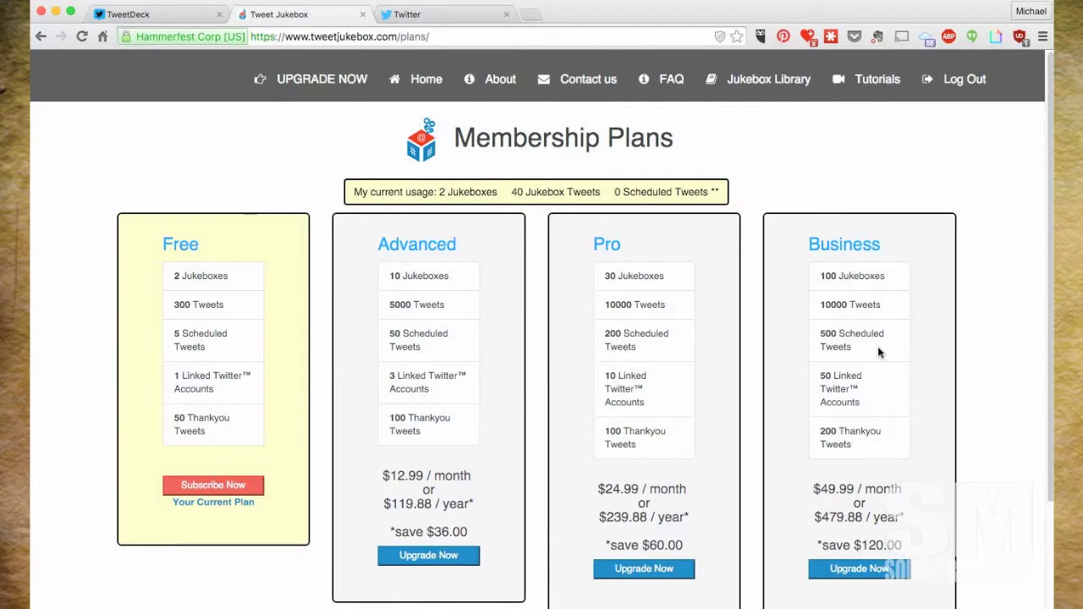
{"action": "mouse_move", "coordinate": [173, 276]}
{"action": "left_mouse_down"}
{"action": "mouse_move", "coordinate": [225, 315]}
{"action": "mouse_move", "coordinate": [176, 277]}
{"action": "left_mouse_up"}
{"action": "left_click", "coordinate": [174, 276]}
{"action": "left_click", "coordinate": [227, 311]}
{"action": "left_click", "coordinate": [176, 278]}
{"action": "left_click_drag", "start_coordinate": [173, 333], "coordinate": [225, 348]}
{"action": "left_click", "coordinate": [225, 350]}
{"action": "mouse_move", "coordinate": [225, 392]}
{"action": "left_mouse_down"}
{"action": "mouse_move", "coordinate": [164, 376]}
{"action": "mouse_move", "coordinate": [219, 392]}
{"action": "left_mouse_up"}
{"action": "left_click", "coordinate": [164, 376]}
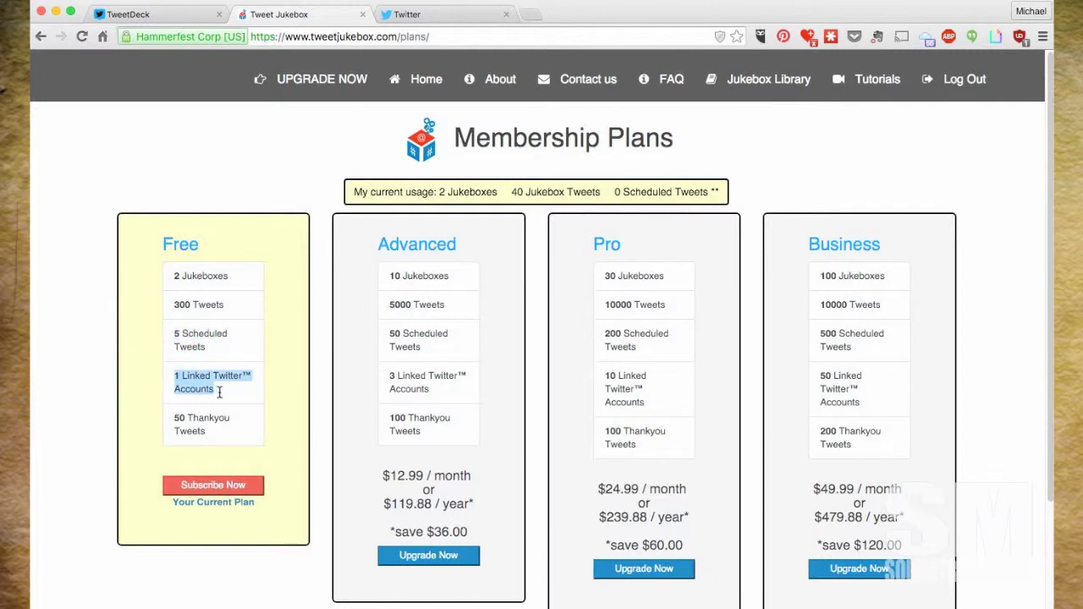
{"action": "left_click", "coordinate": [223, 395]}
{"action": "left_click_drag", "start_coordinate": [200, 430], "coordinate": [173, 415]}
{"action": "left_click", "coordinate": [205, 414]}
{"action": "scroll", "coordinate": [261, 384], "scroll_direction": "down", "scroll_amount": 2}
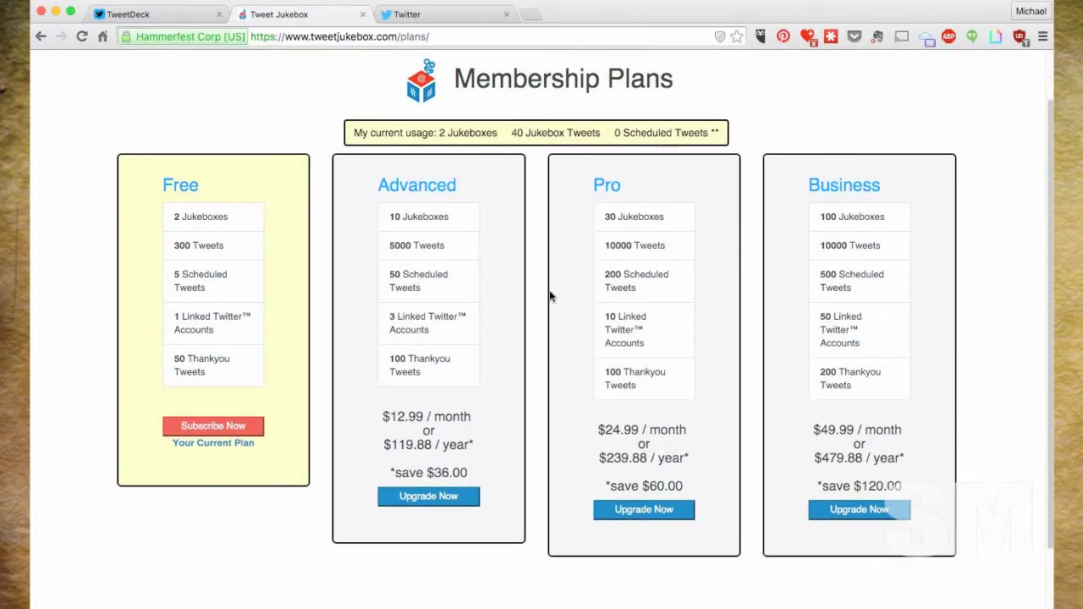
- Compare the limits of the paid Advanced, Pro and Business membership plans
{"action": "left_click_drag", "start_coordinate": [406, 227], "coordinate": [431, 373]}
{"action": "left_click", "coordinate": [431, 373]}
{"action": "left_click_drag", "start_coordinate": [804, 368], "coordinate": [464, 247]}
{"action": "left_click", "coordinate": [468, 251]}
{"action": "scroll", "coordinate": [735, 359], "scroll_direction": "down", "scroll_amount": 1}
{"action": "scroll", "coordinate": [736, 359], "scroll_direction": "up", "scroll_amount": 3}
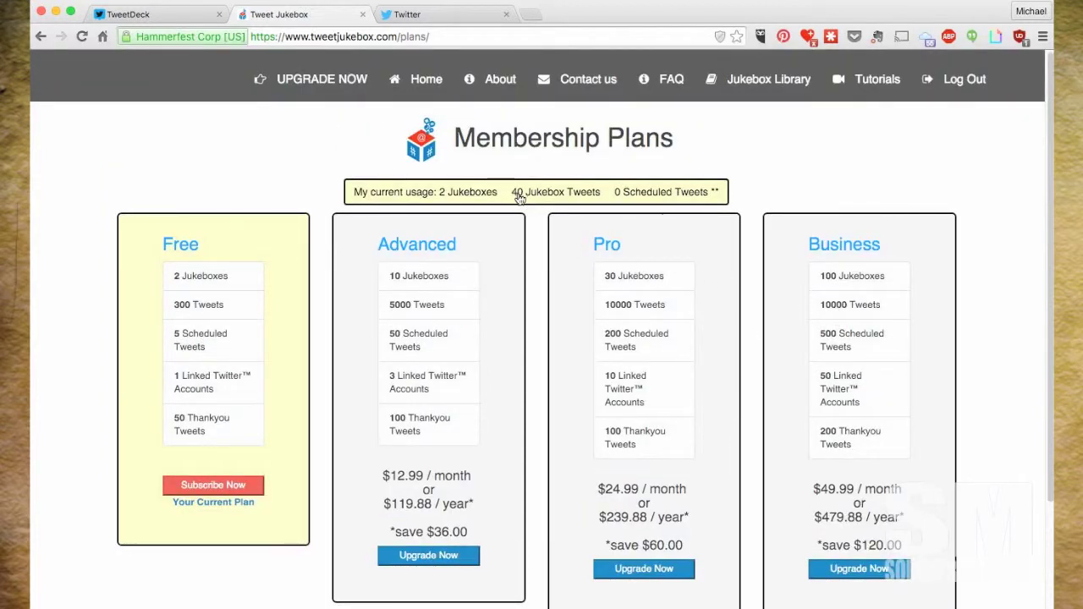
- Return to the members home, open the Jukebox Library and examine the details of several ready-made jukeboxes
{"action": "left_click", "coordinate": [408, 92]}
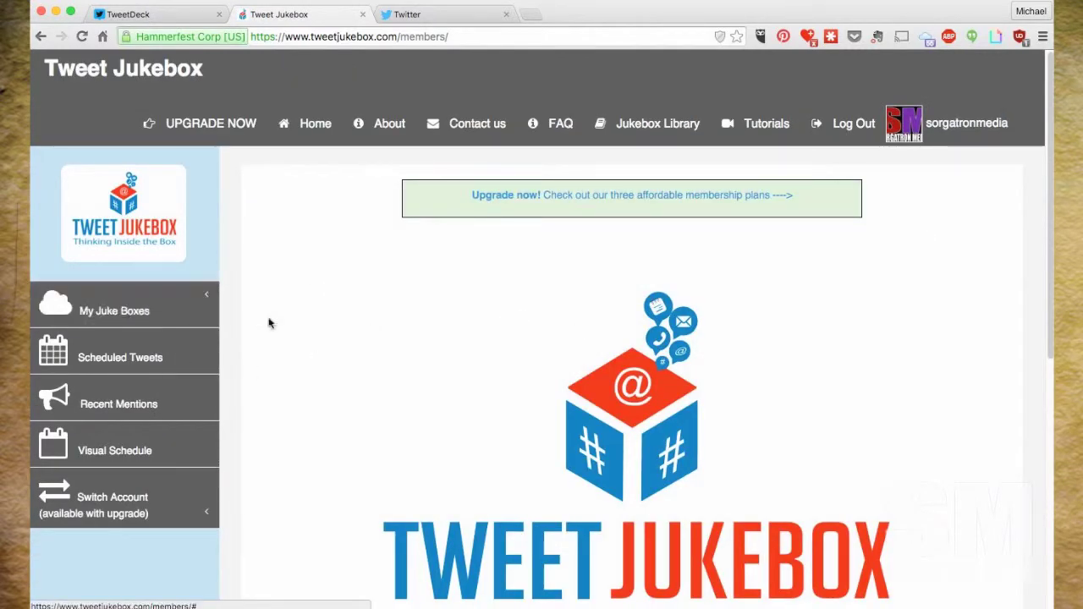
{"action": "left_click", "coordinate": [129, 313]}
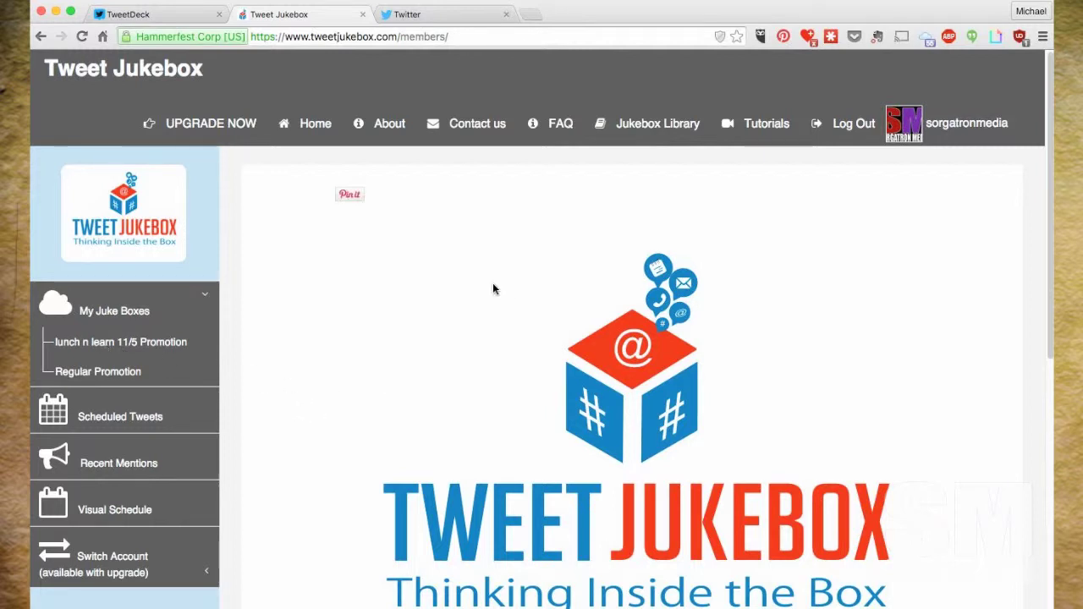
{"action": "left_click", "coordinate": [650, 127]}
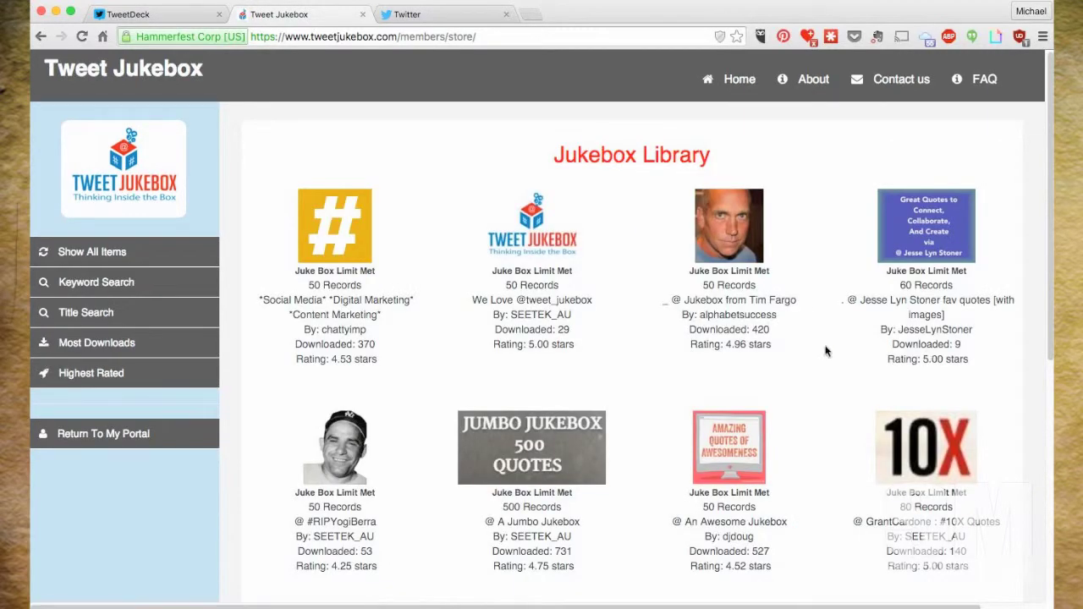
{"action": "left_click_drag", "start_coordinate": [766, 345], "coordinate": [731, 298]}
{"action": "left_click", "coordinate": [695, 318]}
{"action": "left_click_drag", "start_coordinate": [503, 506], "coordinate": [538, 565]}
{"action": "left_click", "coordinate": [536, 502]}
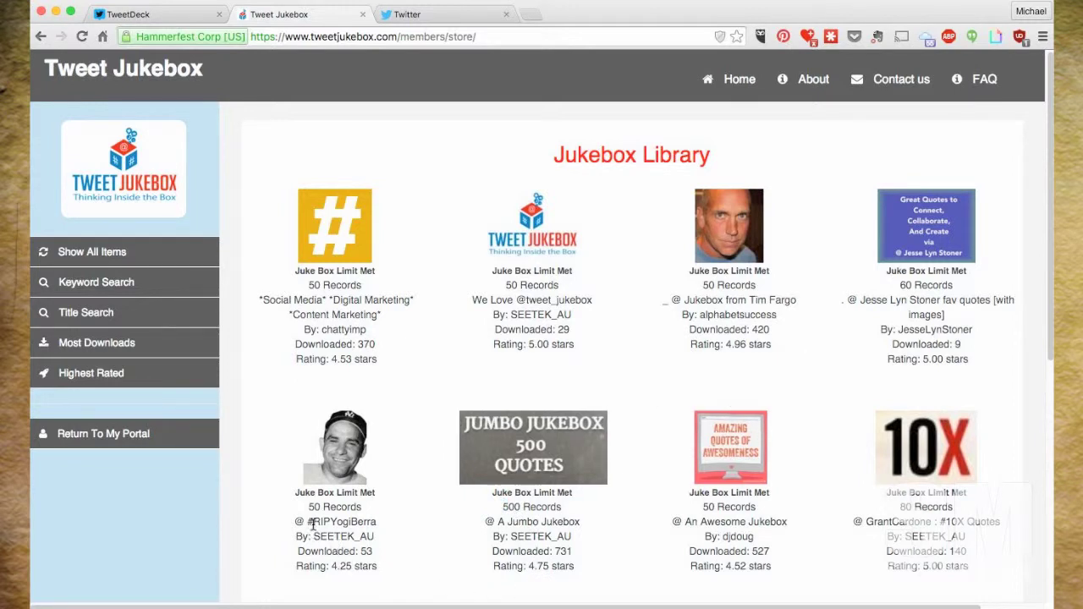
{"action": "left_click_drag", "start_coordinate": [308, 522], "coordinate": [386, 547]}
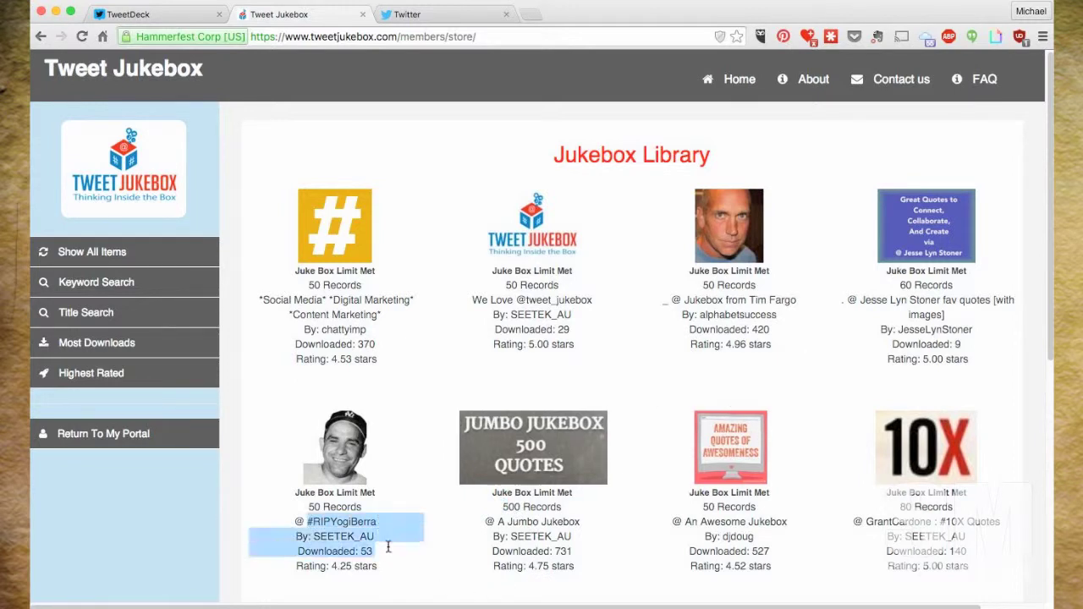
{"action": "left_click", "coordinate": [386, 546]}
{"action": "scroll", "coordinate": [595, 545], "scroll_direction": "down", "scroll_amount": 10}
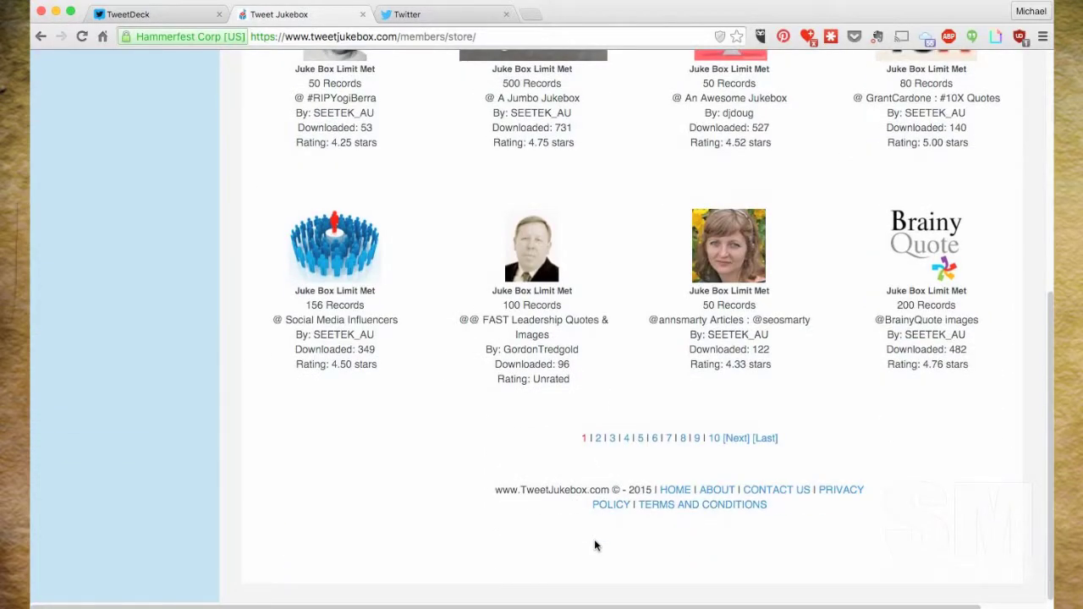
{"action": "scroll", "coordinate": [594, 541], "scroll_direction": "up", "scroll_amount": 1}
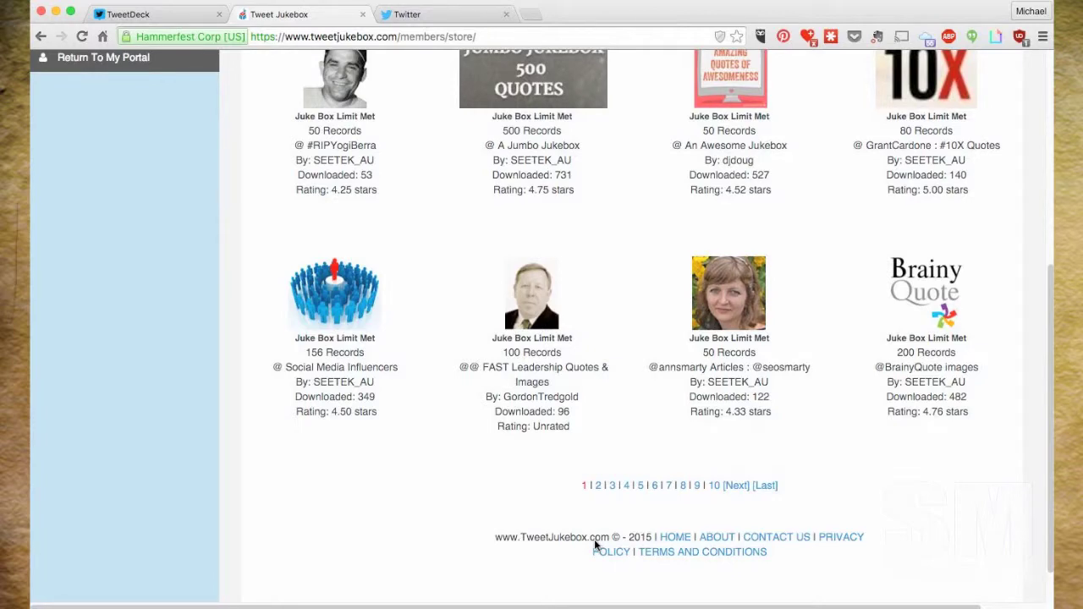
{"action": "scroll", "coordinate": [594, 539], "scroll_direction": "up", "scroll_amount": 9}
{"action": "mouse_move", "coordinate": [739, 473]}
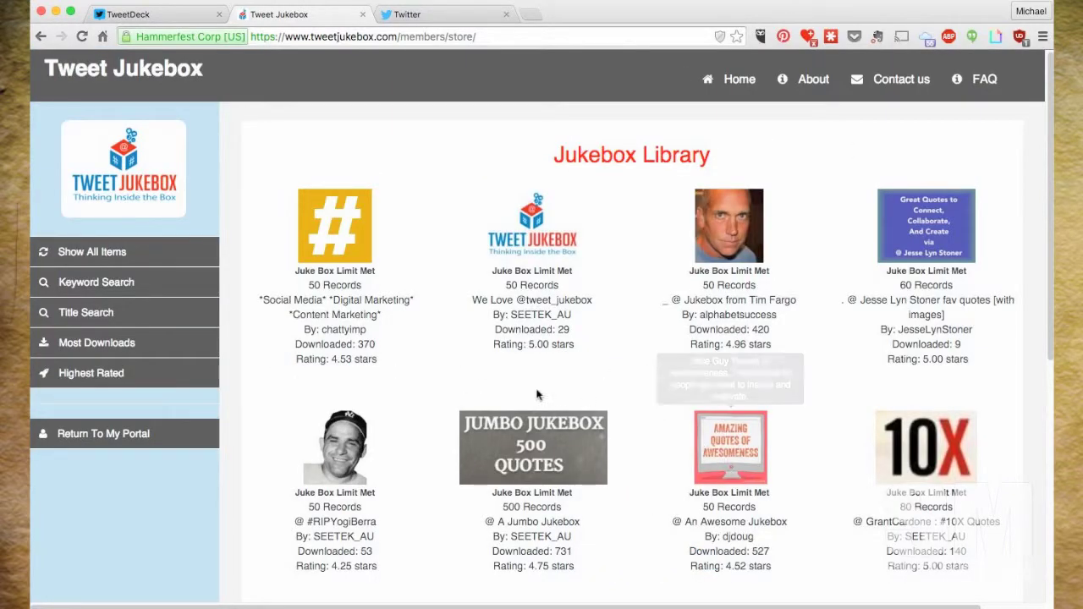
{"action": "left_click_drag", "start_coordinate": [528, 298], "coordinate": [563, 344]}
{"action": "left_click", "coordinate": [562, 345]}
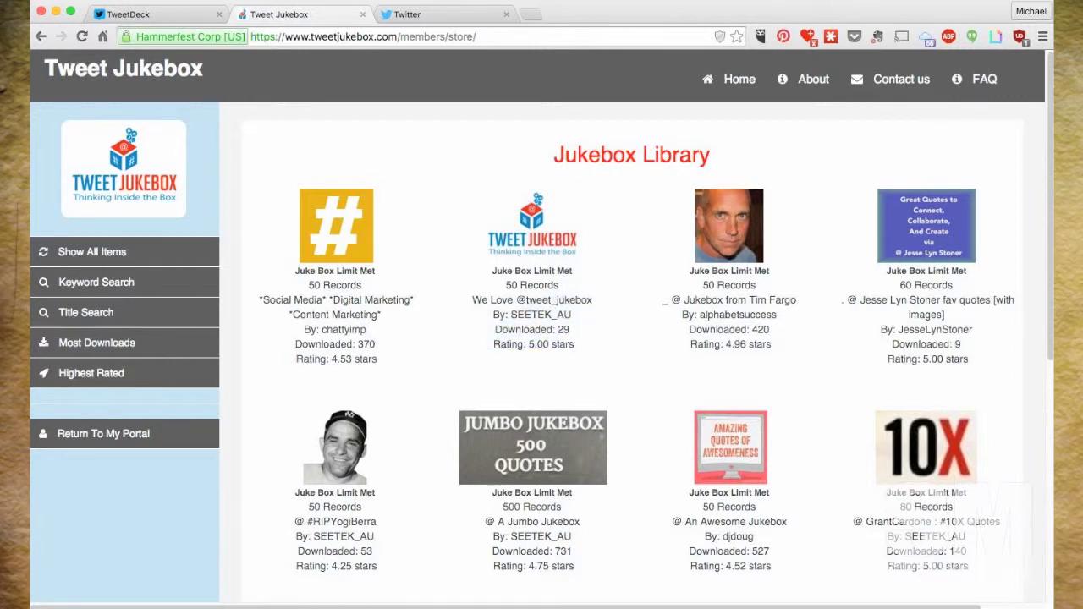
- Leave the library and examine the name setting in the lunch n learn 11/5 Promotion jukebox's options
{"action": "left_click", "coordinate": [709, 81]}
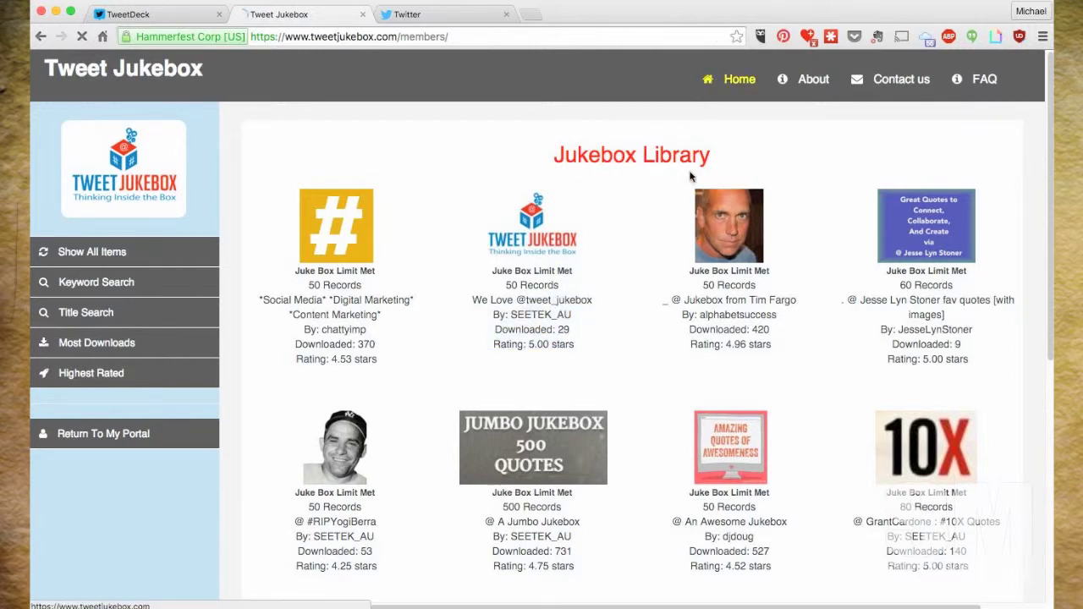
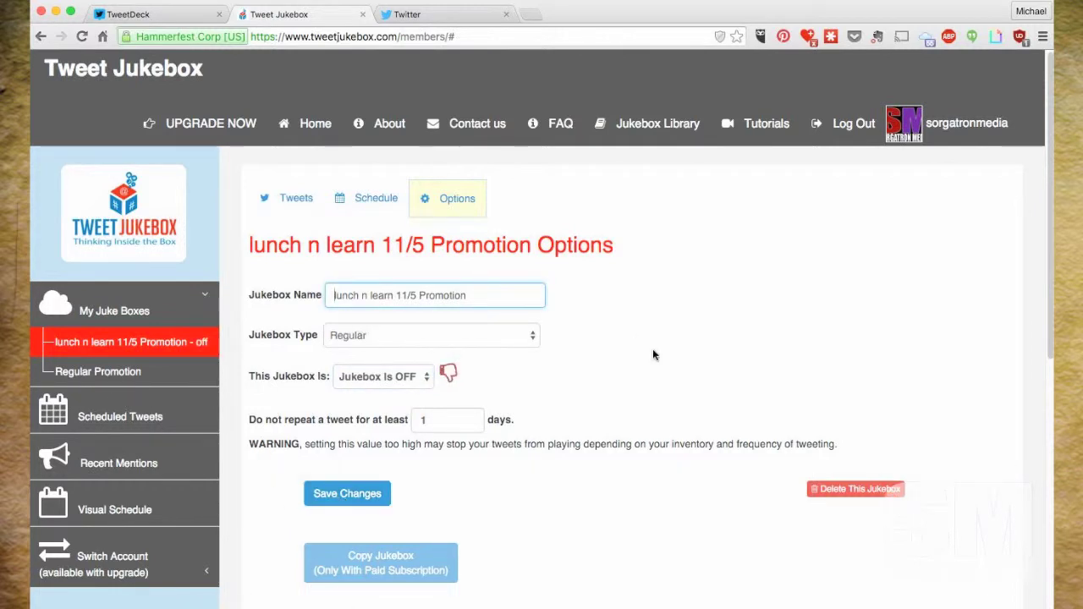
{"action": "left_click", "coordinate": [682, 313]}
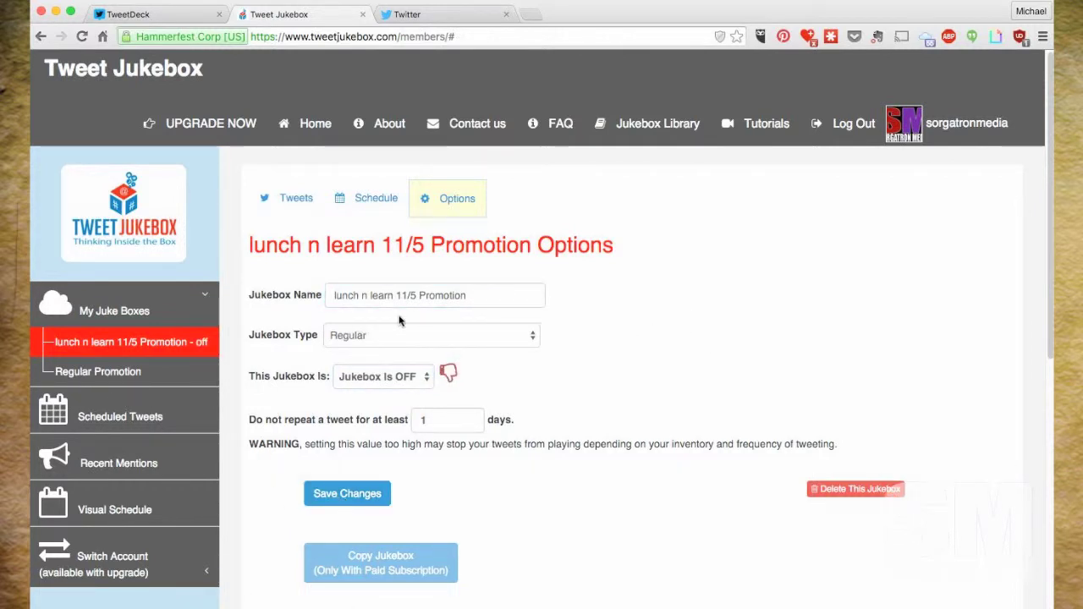
{"action": "left_click_drag", "start_coordinate": [488, 295], "coordinate": [316, 299]}
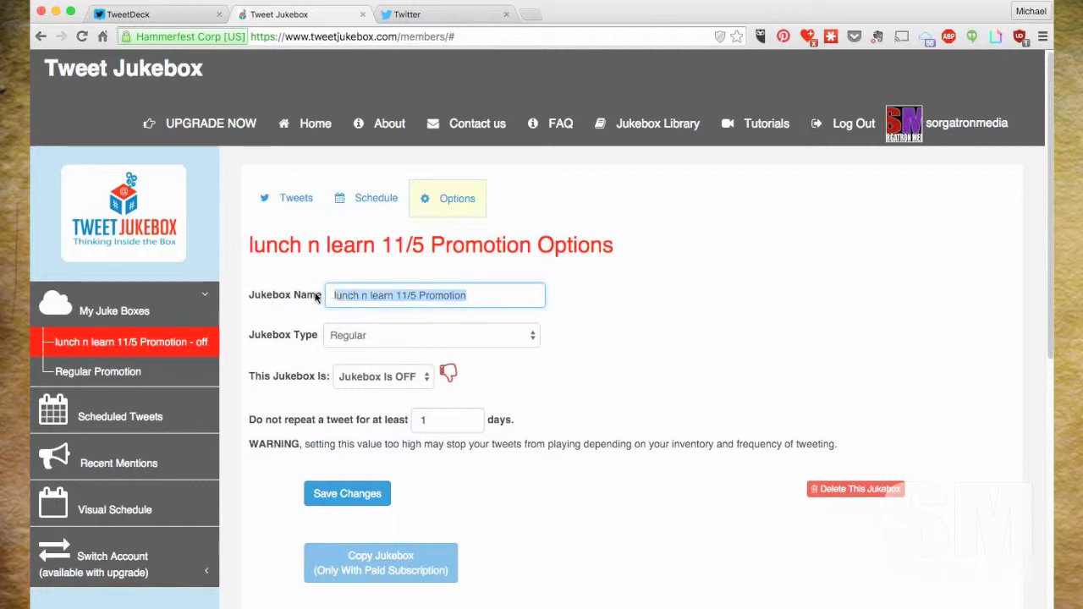
{"action": "left_click", "coordinate": [425, 293]}
{"action": "left_click_drag", "start_coordinate": [490, 293], "coordinate": [347, 295]}
{"action": "left_click", "coordinate": [386, 294]}
{"action": "left_click_drag", "start_coordinate": [479, 297], "coordinate": [296, 296]}
{"action": "left_click", "coordinate": [415, 292]}
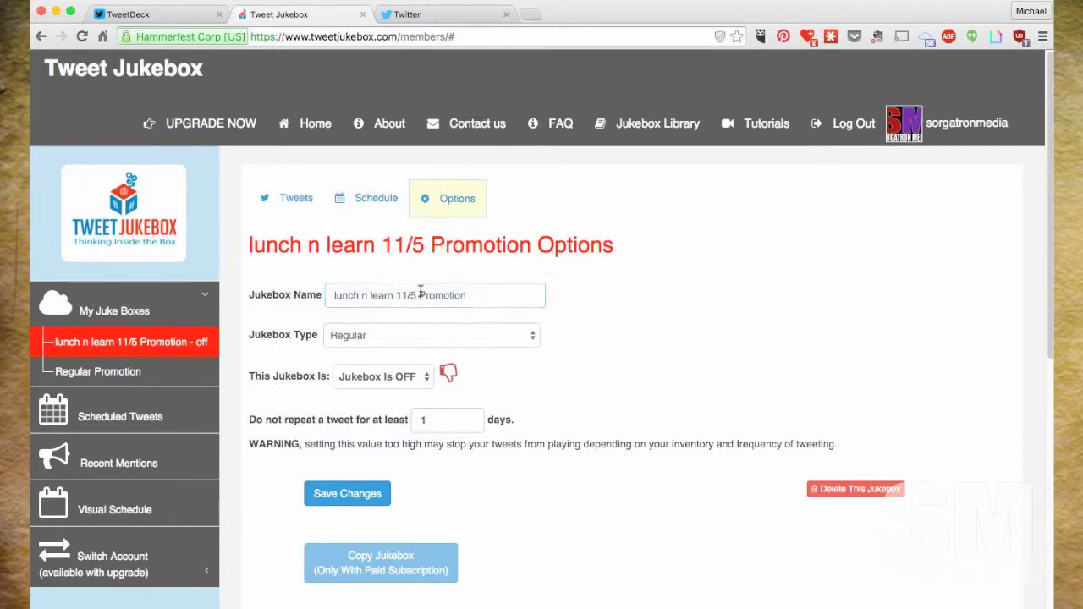
- Open the Regular Promotion jukebox's tweet list and look through its stored tweets
{"action": "left_click", "coordinate": [85, 377]}
{"action": "left_click", "coordinate": [287, 198]}
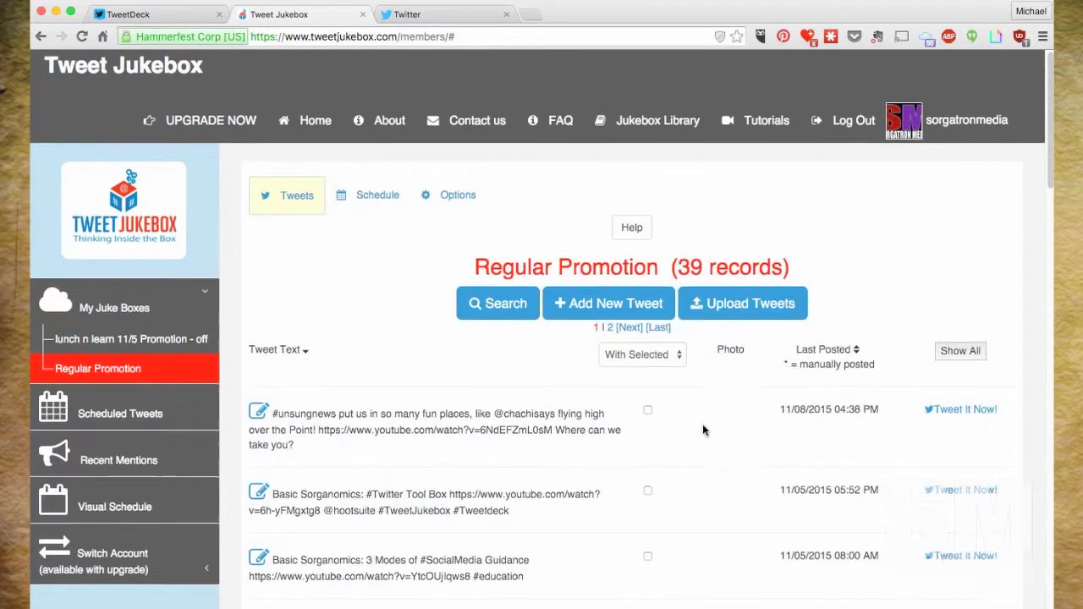
{"action": "scroll", "coordinate": [702, 427], "scroll_direction": "down", "scroll_amount": 5}
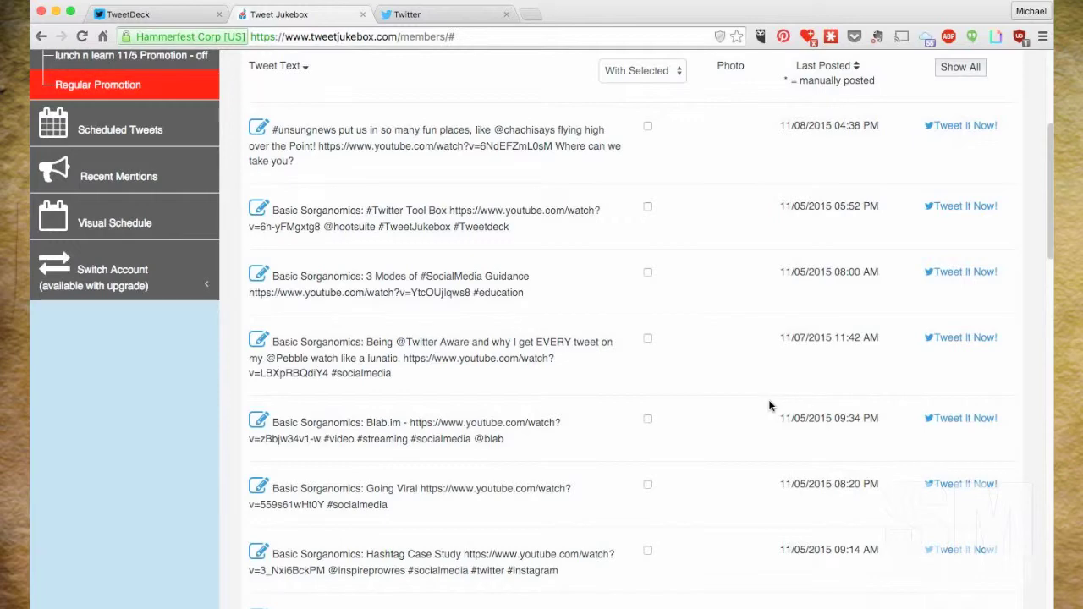
- Look through the remaining tweets on the first page of the Regular Promotion list
{"action": "scroll", "coordinate": [701, 428], "scroll_direction": "up", "scroll_amount": 1}
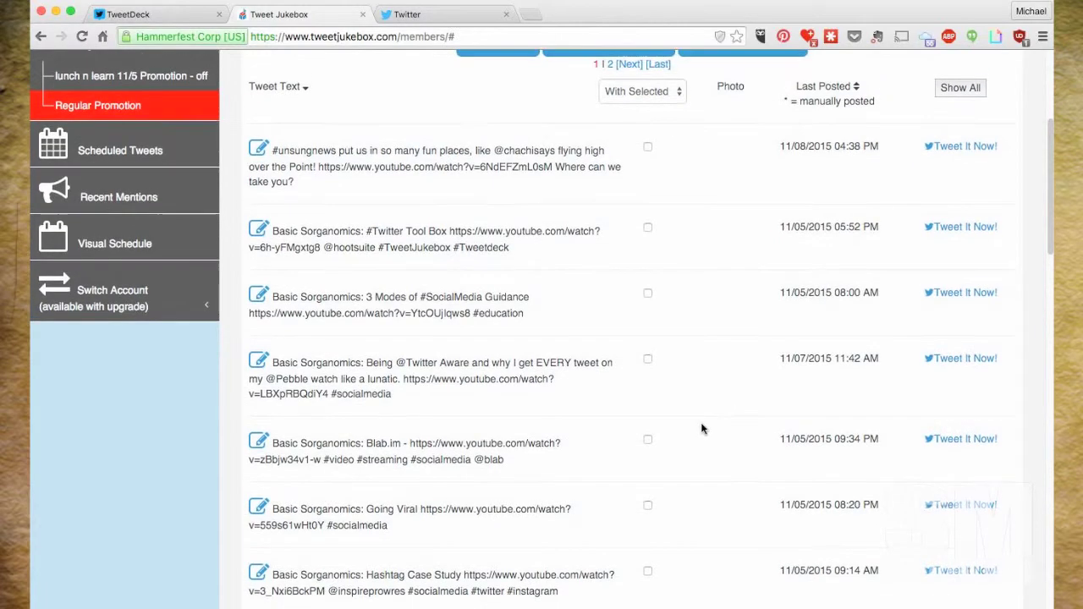
{"action": "scroll", "coordinate": [700, 429], "scroll_direction": "down", "scroll_amount": 10}
{"action": "scroll", "coordinate": [700, 429], "scroll_direction": "down", "scroll_amount": 5}
{"action": "scroll", "coordinate": [701, 429], "scroll_direction": "up", "scroll_amount": 1}
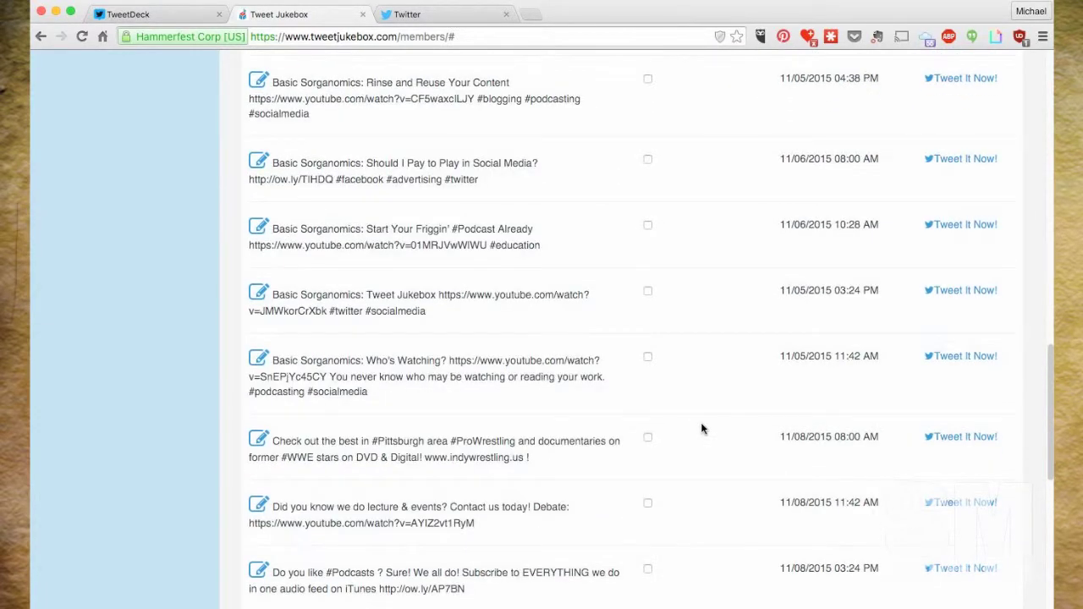
{"action": "scroll", "coordinate": [701, 429], "scroll_direction": "down", "scroll_amount": 5}
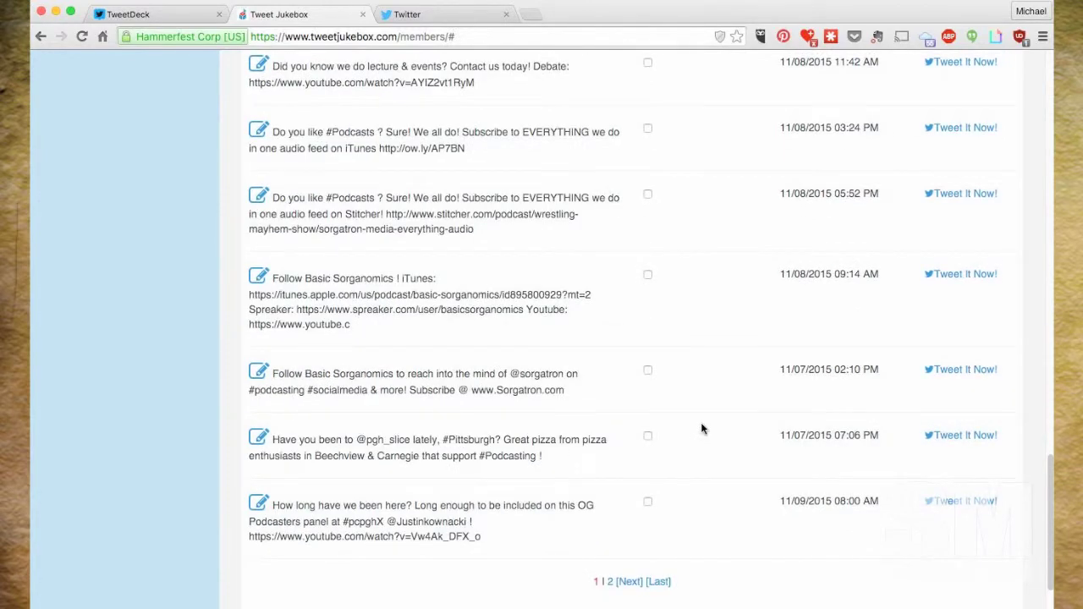
{"action": "scroll", "coordinate": [701, 429], "scroll_direction": "down", "scroll_amount": 1}
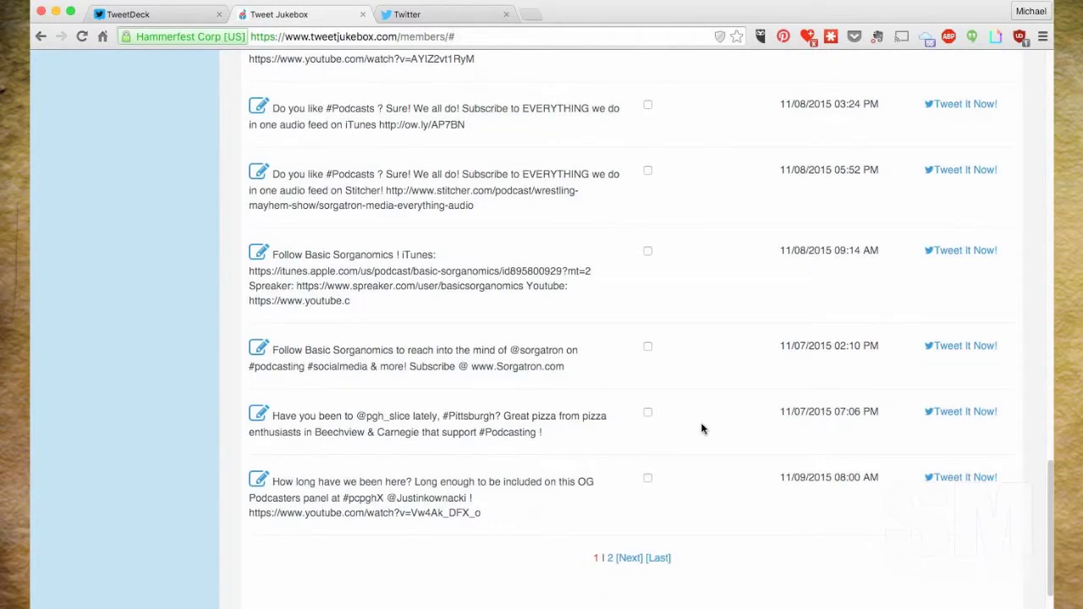
{"action": "scroll", "coordinate": [712, 443], "scroll_direction": "up", "scroll_amount": 15}
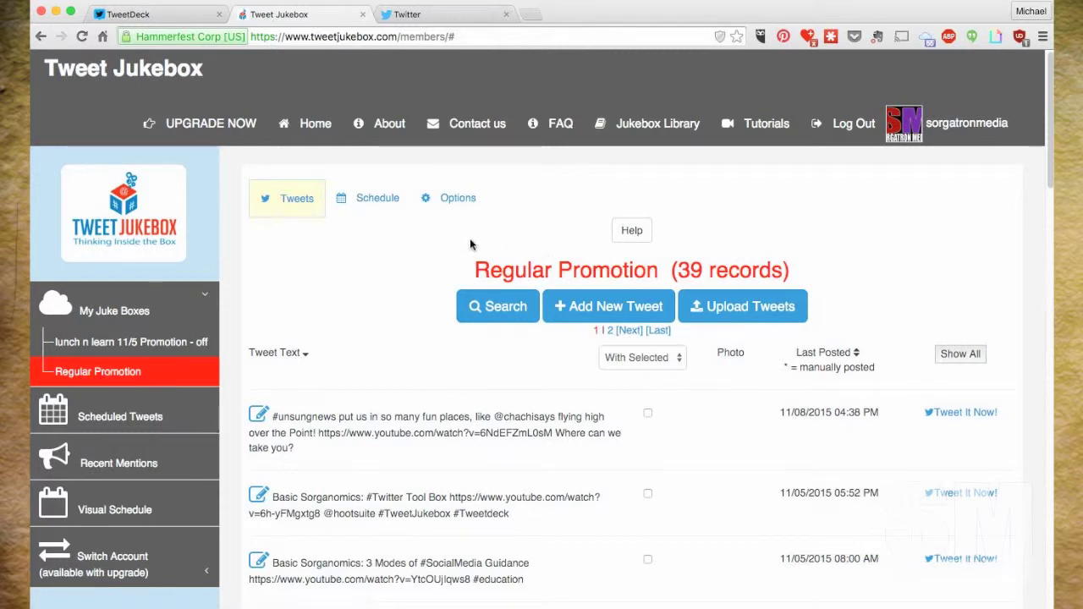
- Open the Regular Promotion jukebox's options and examine the name setting and the available jukebox types, including Once And Done
{"action": "left_click", "coordinate": [456, 200]}
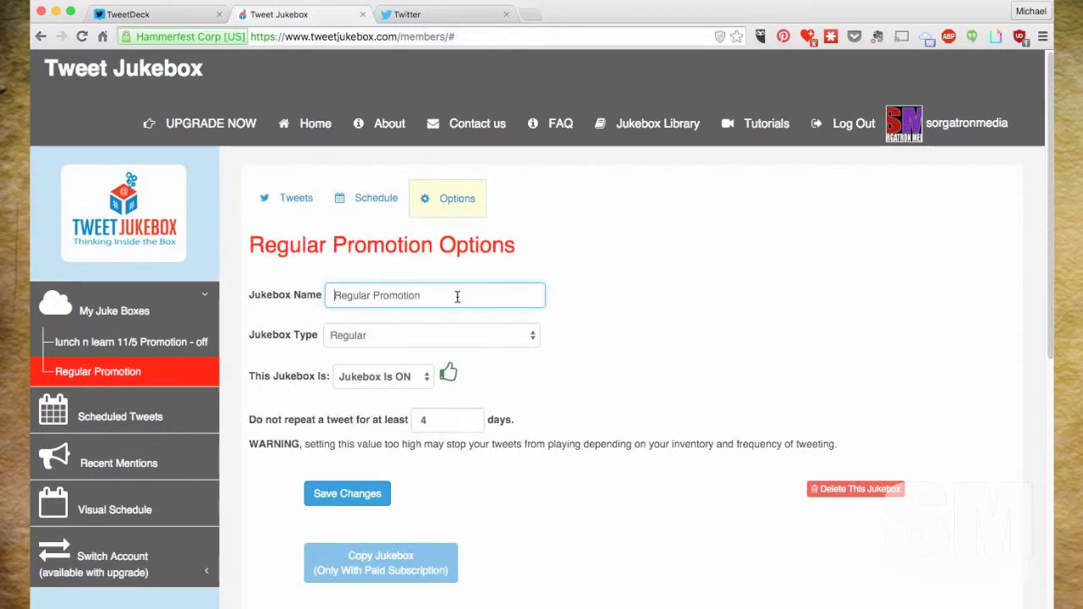
{"action": "left_click", "coordinate": [539, 300]}
{"action": "scroll", "coordinate": [619, 333], "scroll_direction": "down", "scroll_amount": 3}
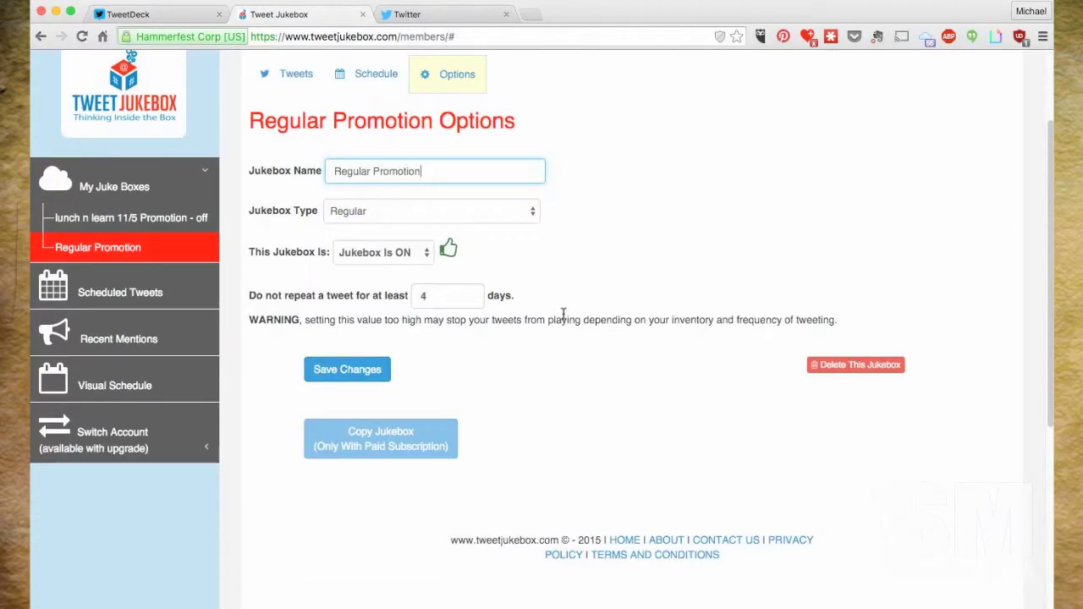
{"action": "left_click", "coordinate": [508, 213]}
{"action": "left_click", "coordinate": [507, 220]}
{"action": "left_click", "coordinate": [508, 220]}
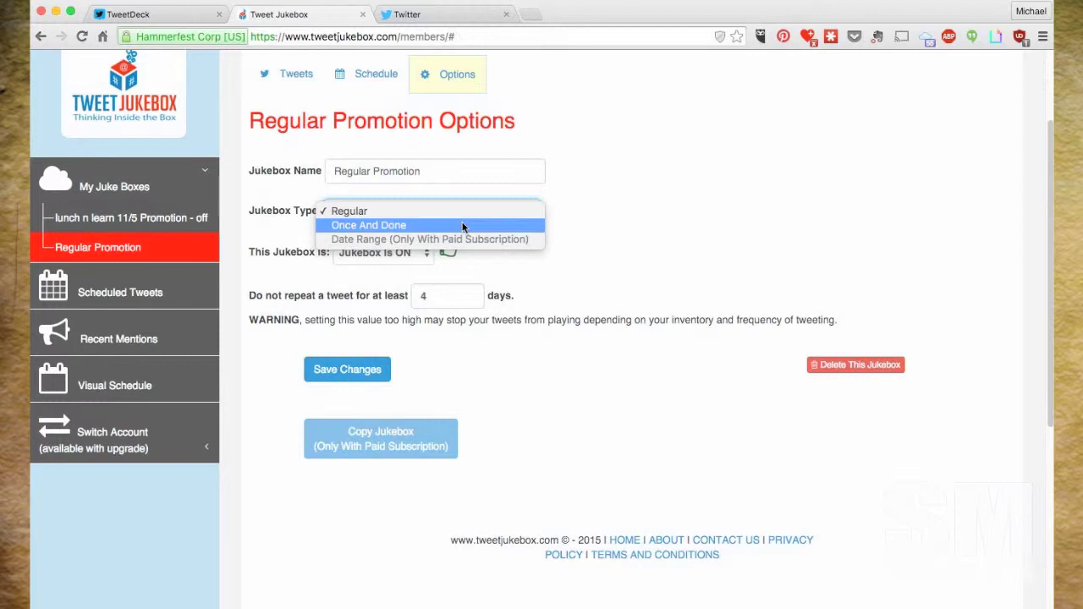
{"action": "left_click", "coordinate": [626, 232]}
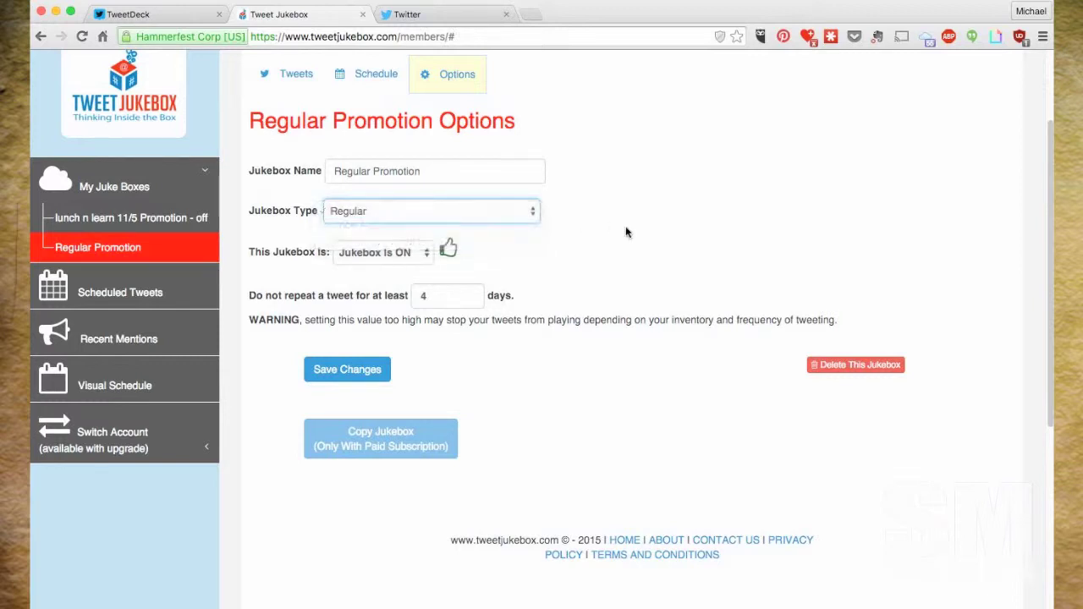
{"action": "left_click", "coordinate": [527, 217]}
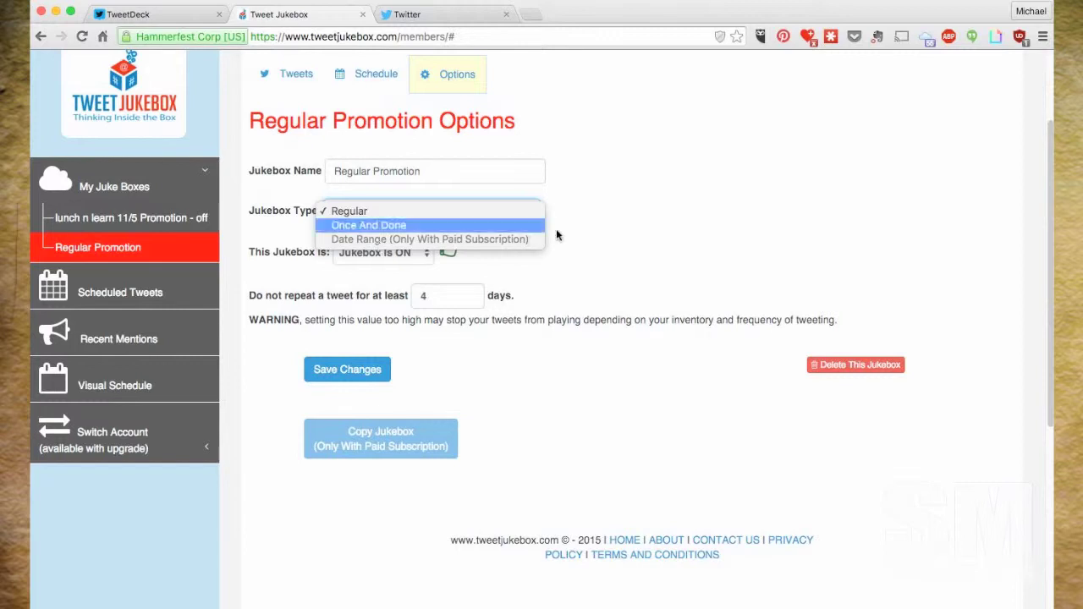
{"action": "left_click", "coordinate": [686, 227]}
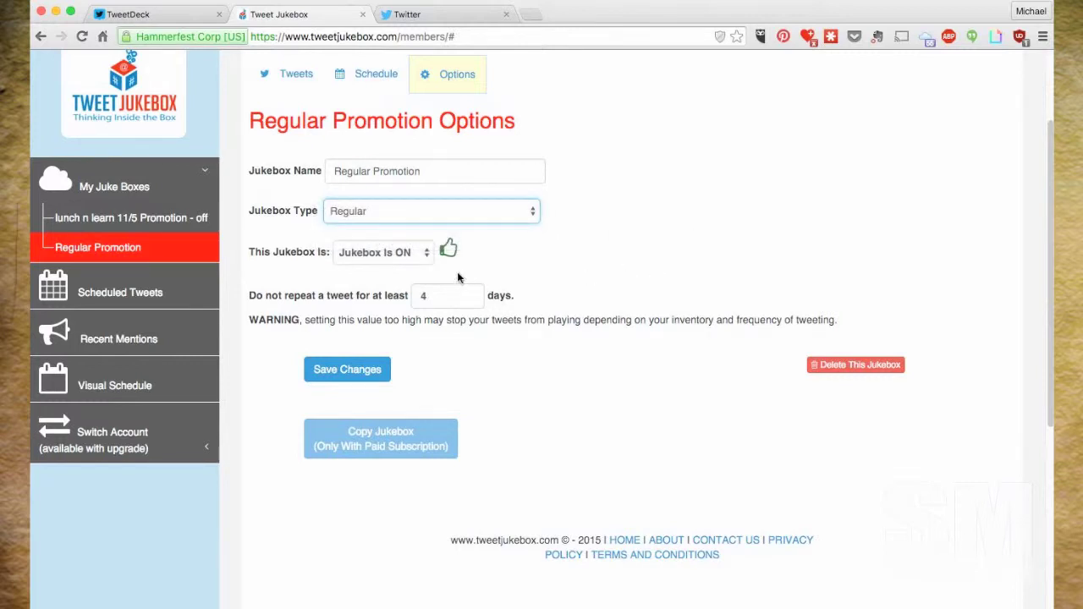
- Examine the jukebox's on/off choices and the minimum number of days before a tweet repeats
{"action": "left_click", "coordinate": [360, 257]}
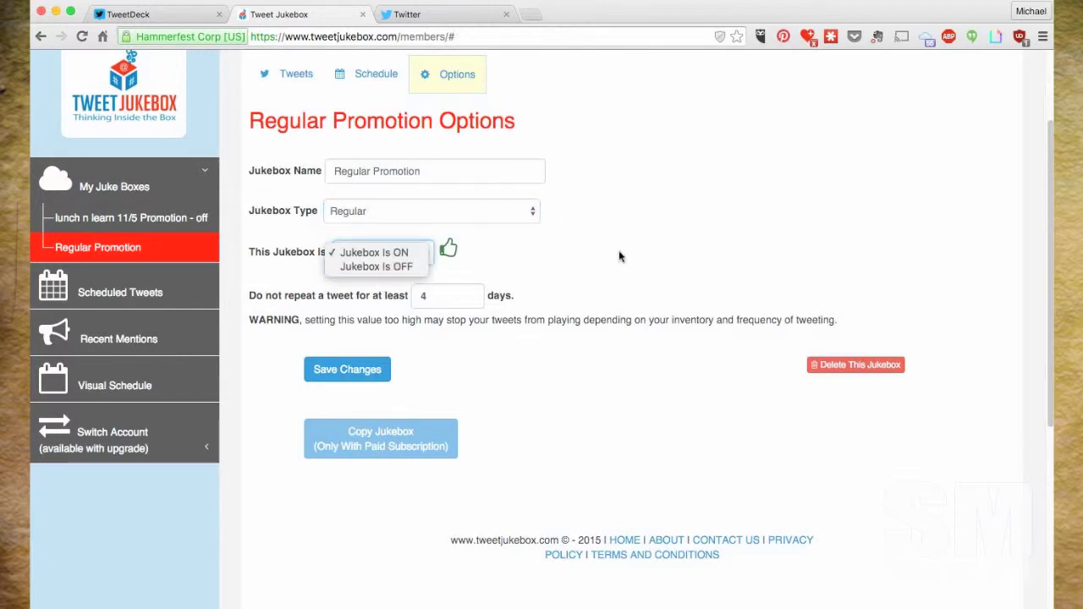
{"action": "left_click", "coordinate": [661, 259]}
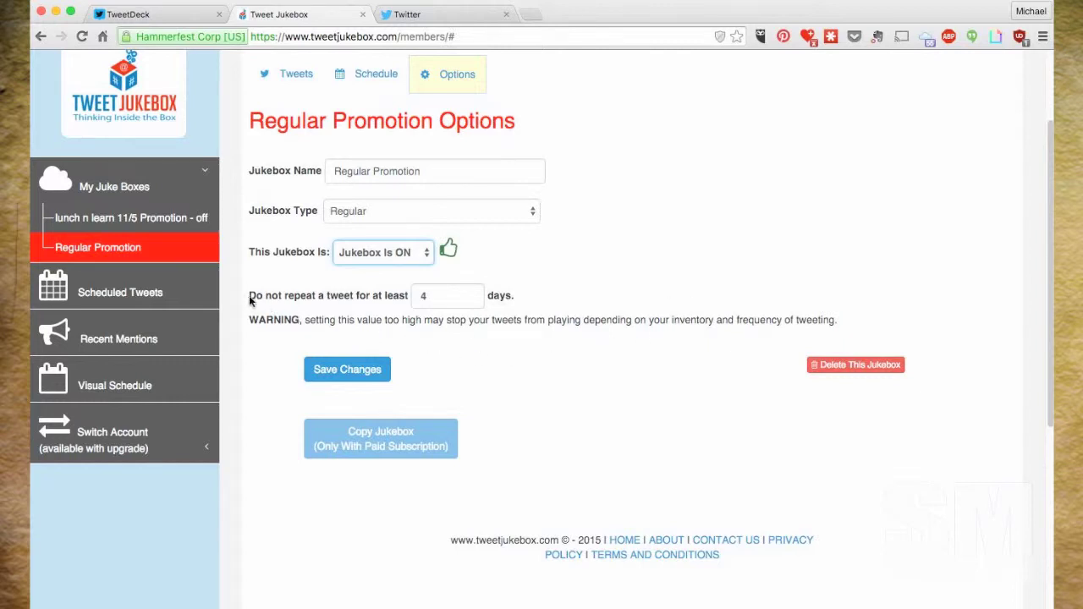
{"action": "left_click_drag", "start_coordinate": [249, 298], "coordinate": [496, 296]}
{"action": "left_click", "coordinate": [465, 298]}
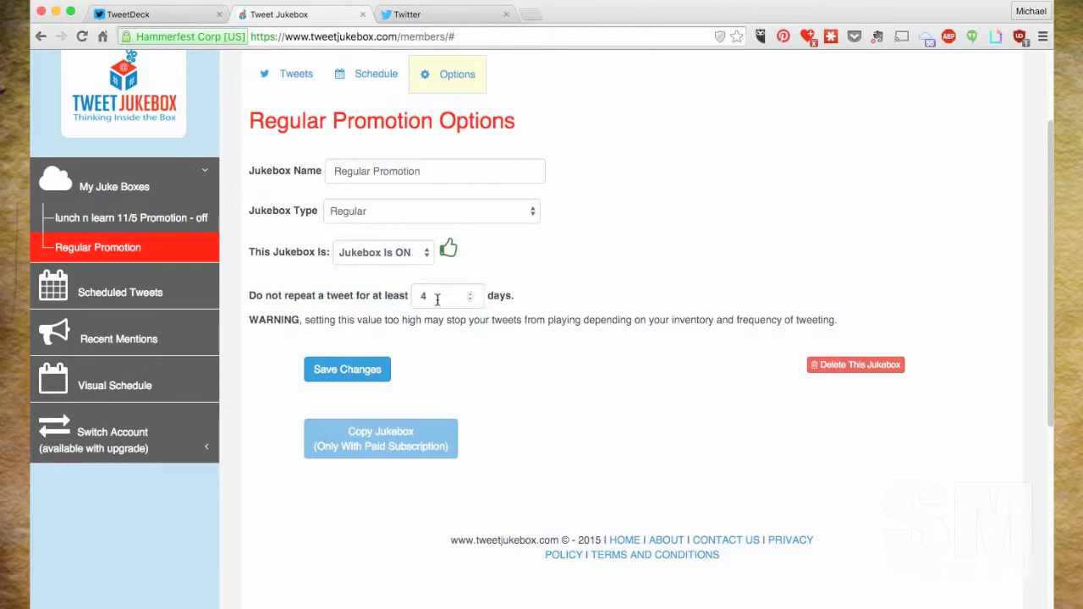
{"action": "left_click", "coordinate": [440, 298]}
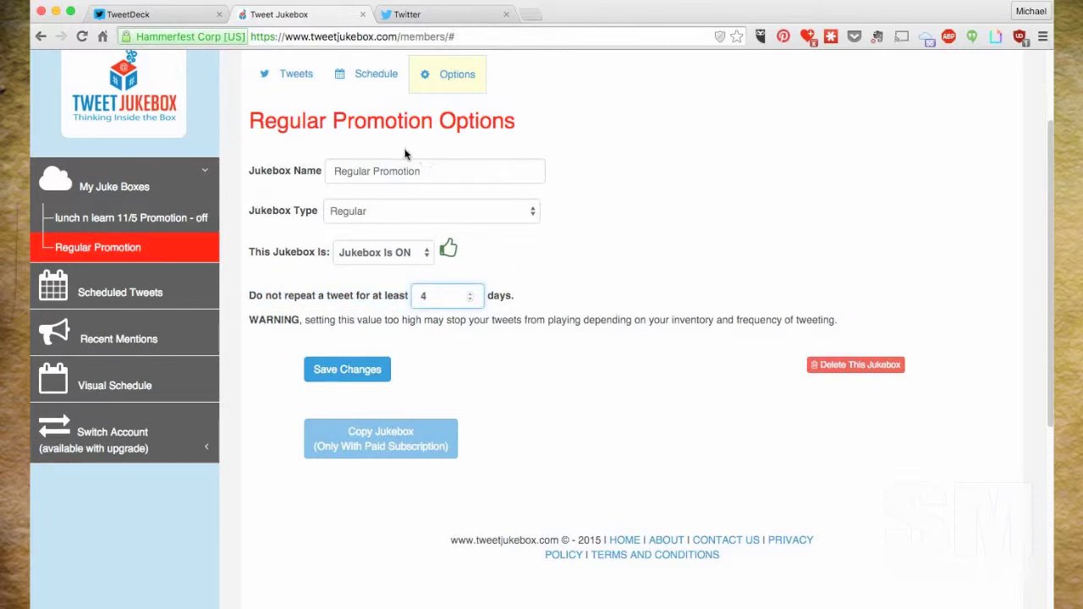
- Compare the Regular Promotion jukebox's tweet list with its options
{"action": "left_click", "coordinate": [298, 85]}
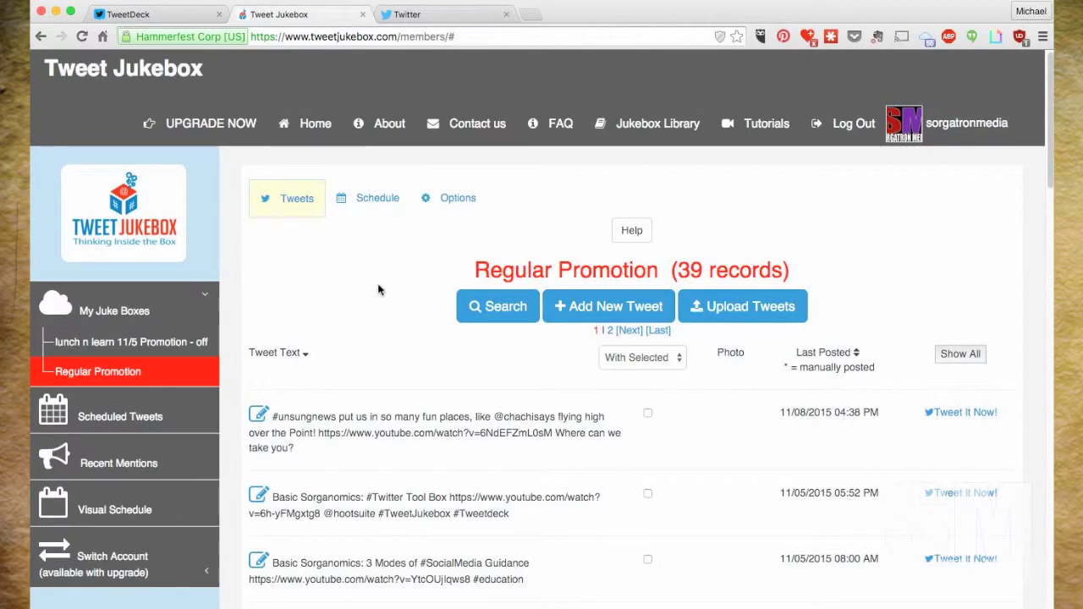
{"action": "left_click", "coordinate": [449, 209]}
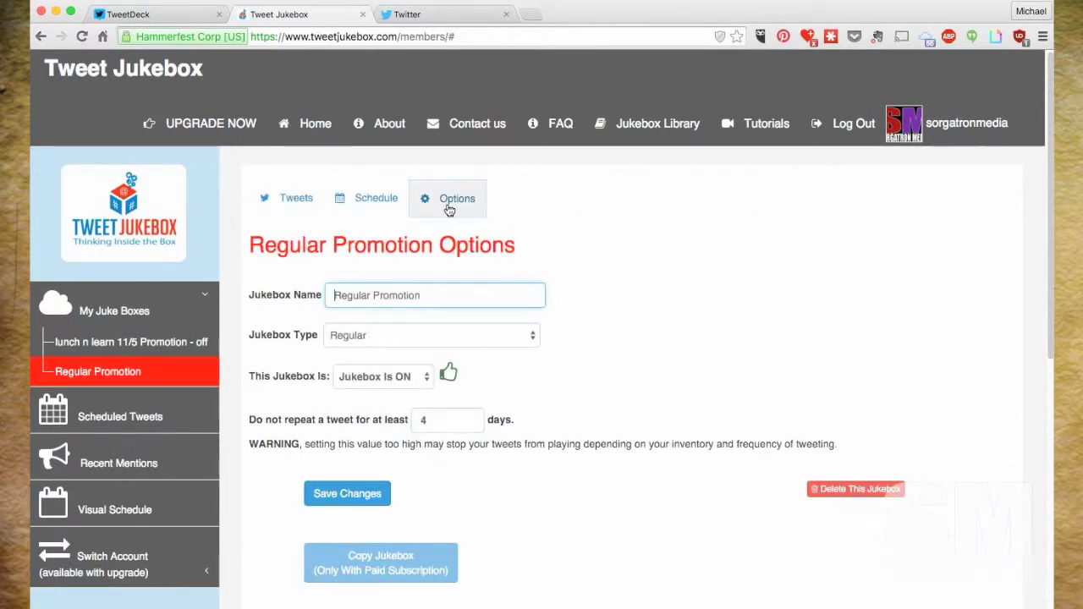
{"action": "left_click", "coordinate": [280, 207]}
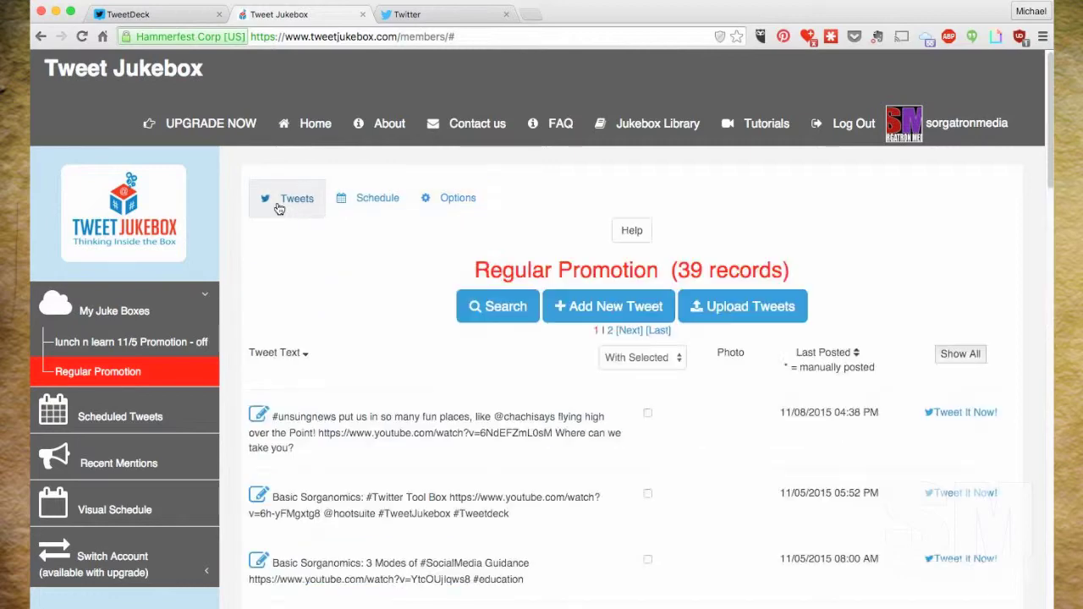
{"action": "left_click", "coordinate": [377, 200]}
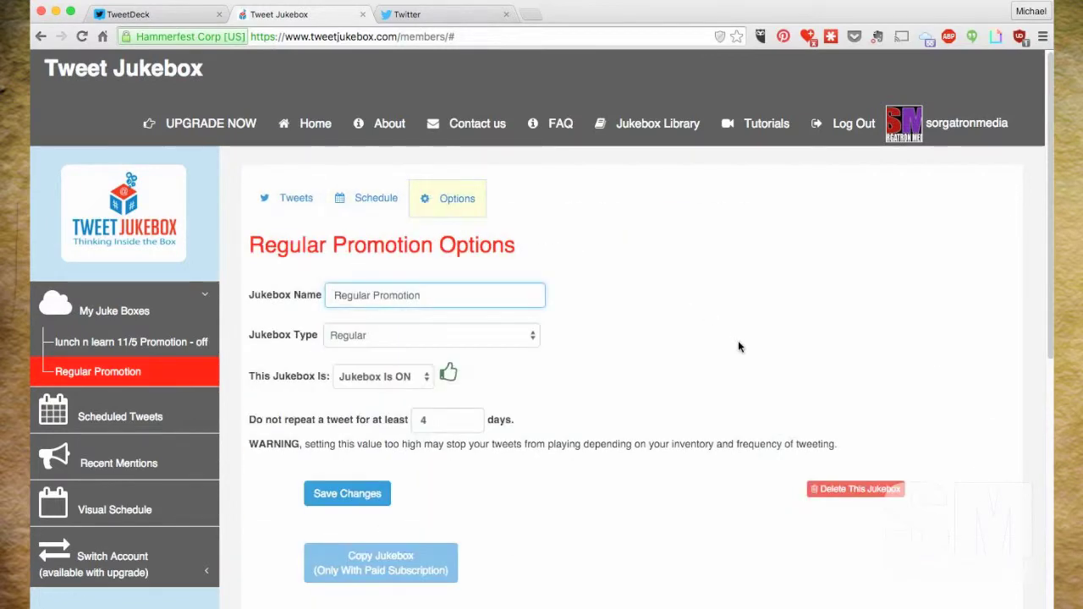
- Examine the no-repeat days setting and the warning beneath it in the Regular Promotion options
{"action": "double_click", "coordinate": [441, 423]}
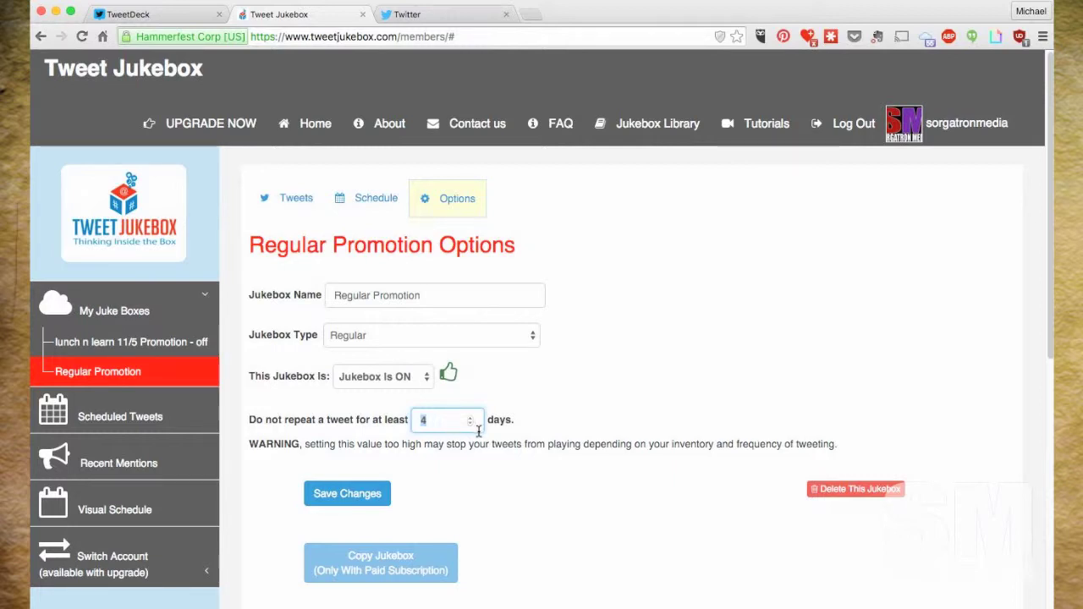
{"action": "left_click", "coordinate": [523, 447]}
{"action": "left_click", "coordinate": [436, 423]}
{"action": "key", "text": "Up"}
{"action": "key", "text": "Down"}
{"action": "left_click_drag", "start_coordinate": [439, 423], "coordinate": [386, 442]}
{"action": "left_click", "coordinate": [373, 422]}
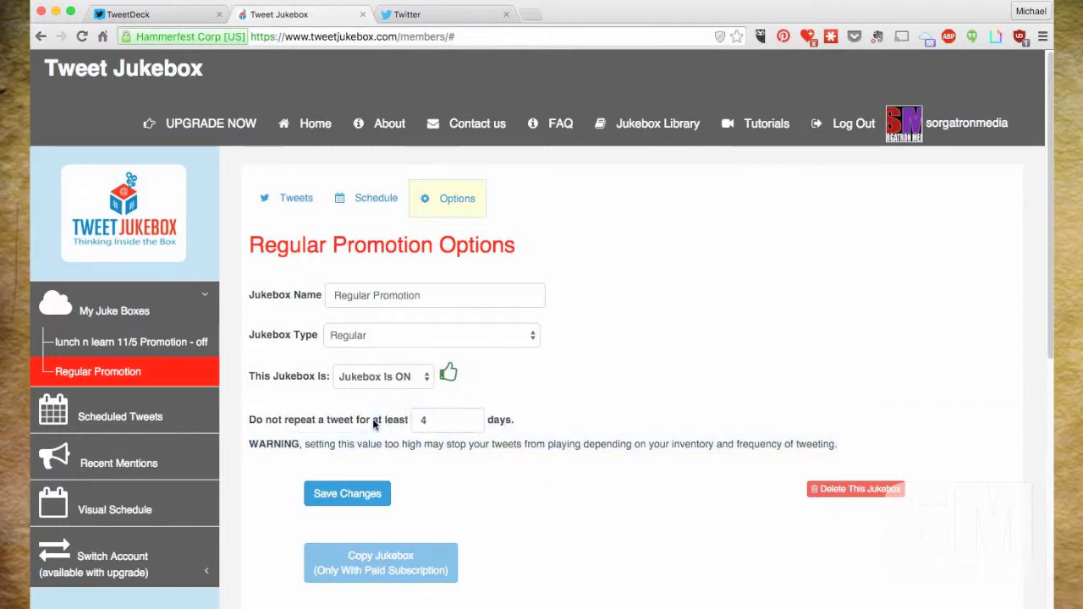
{"action": "left_click", "coordinate": [443, 420]}
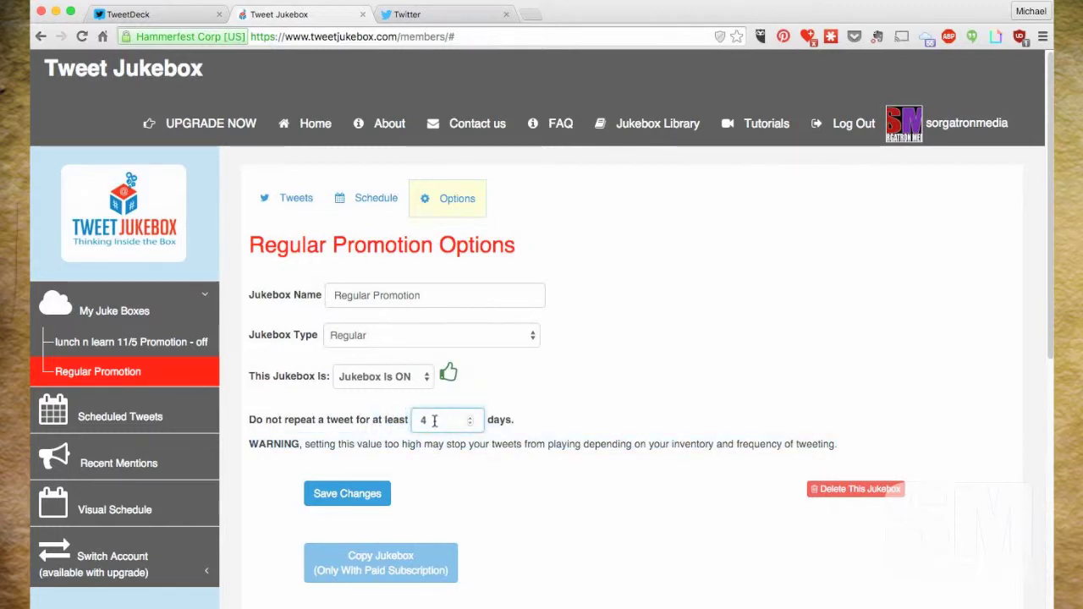
{"action": "left_click_drag", "start_coordinate": [435, 422], "coordinate": [385, 421]}
{"action": "left_click", "coordinate": [479, 464]}
{"action": "left_click_drag", "start_coordinate": [517, 450], "coordinate": [530, 431]}
{"action": "left_click", "coordinate": [533, 438]}
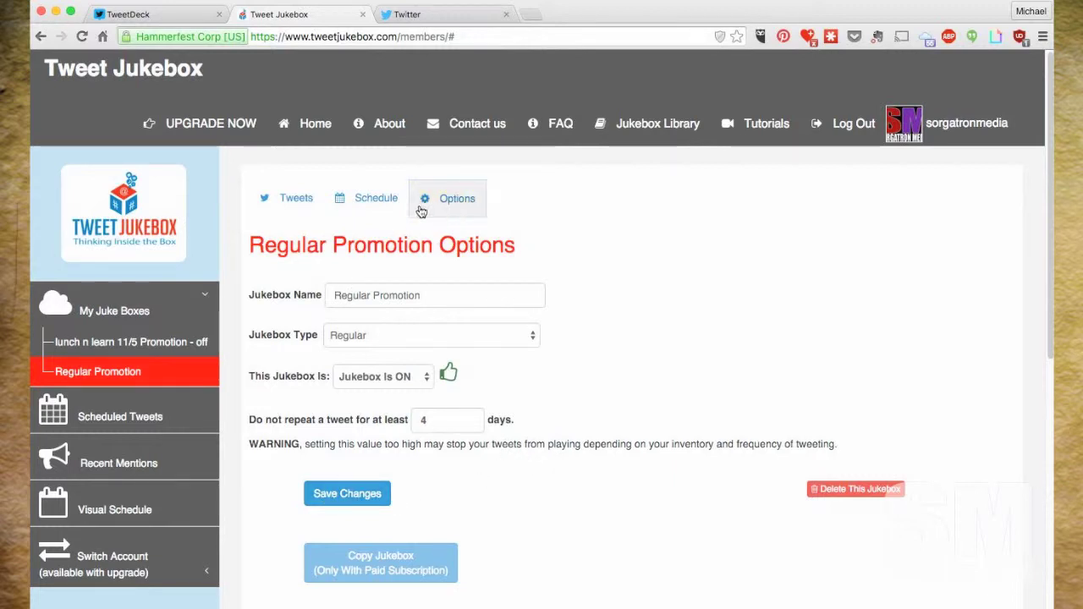
- Open the Regular Promotion jukebox's weekly schedule and toggle Monday off and back on
{"action": "left_click", "coordinate": [367, 201]}
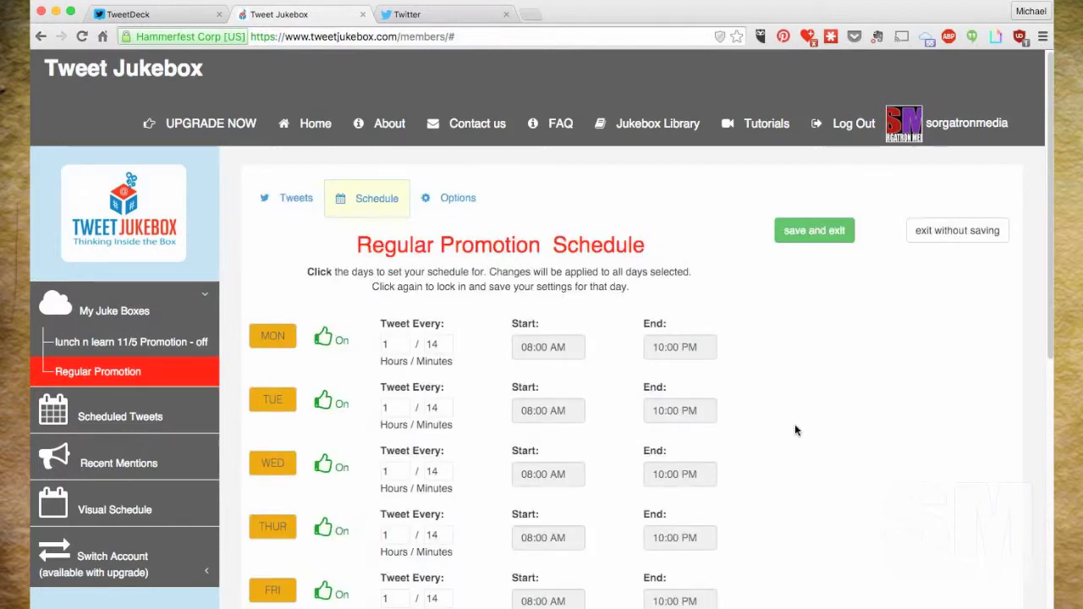
{"action": "scroll", "coordinate": [783, 427], "scroll_direction": "down", "scroll_amount": 5}
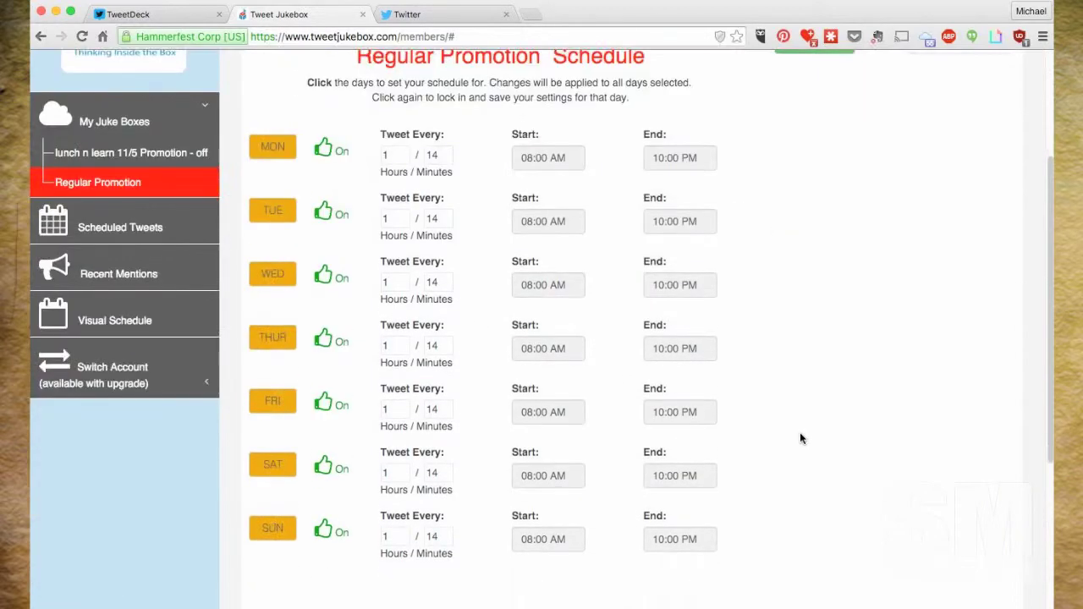
{"action": "left_click", "coordinate": [325, 149]}
{"action": "left_click", "coordinate": [325, 149]}
- Select Wednesday and Friday together in the schedule and set the hours of their tweet interval to 2
{"action": "left_click", "coordinate": [269, 276]}
{"action": "left_click", "coordinate": [267, 404]}
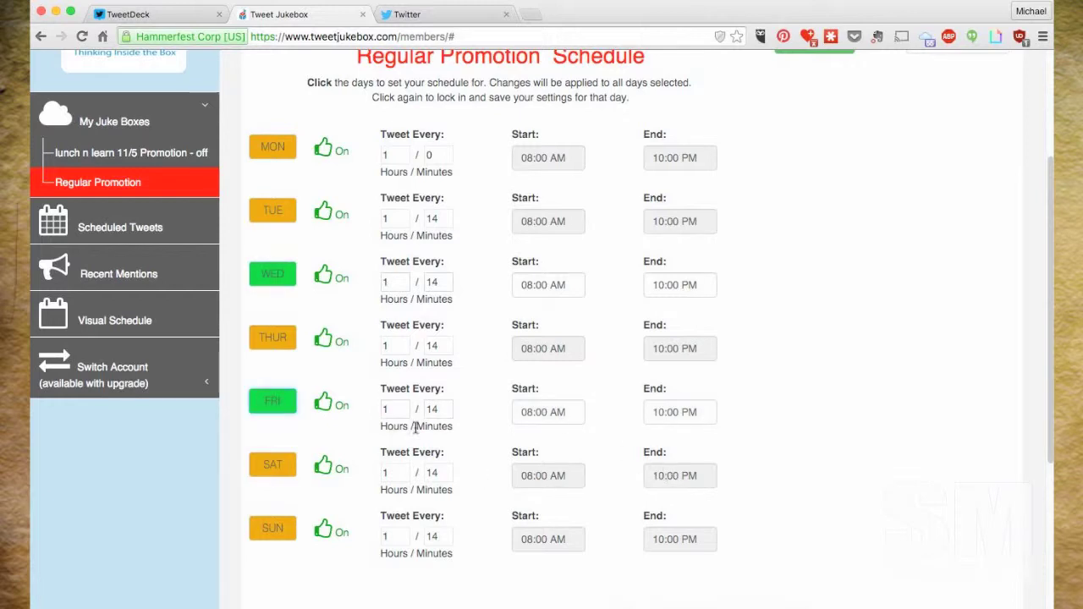
{"action": "left_click", "coordinate": [395, 412]}
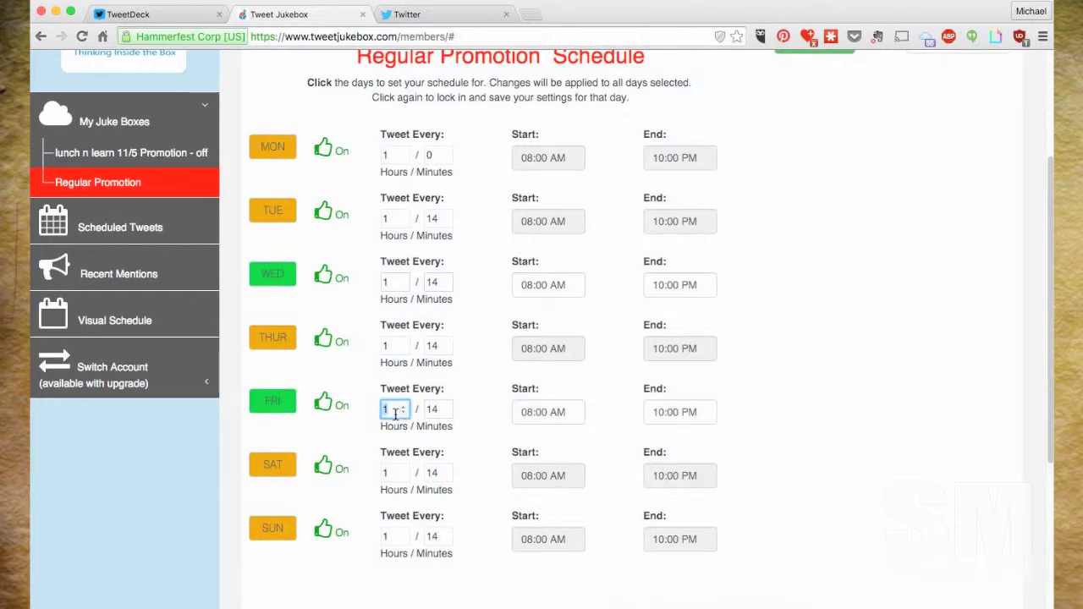
{"action": "type", "text": "2"}
{"action": "key", "text": "Tab"}
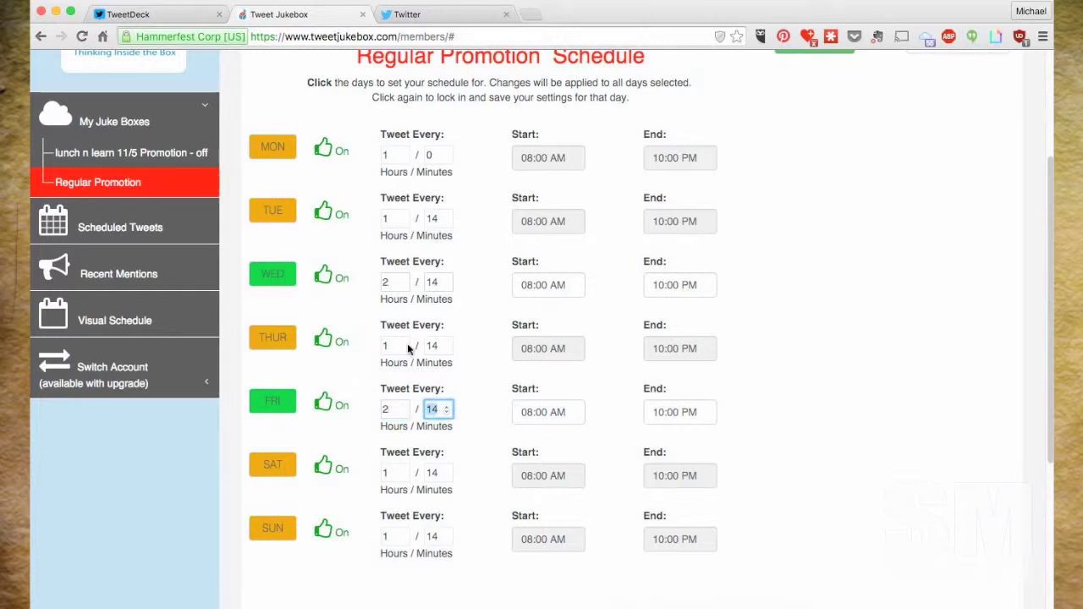
{"action": "left_click", "coordinate": [485, 426]}
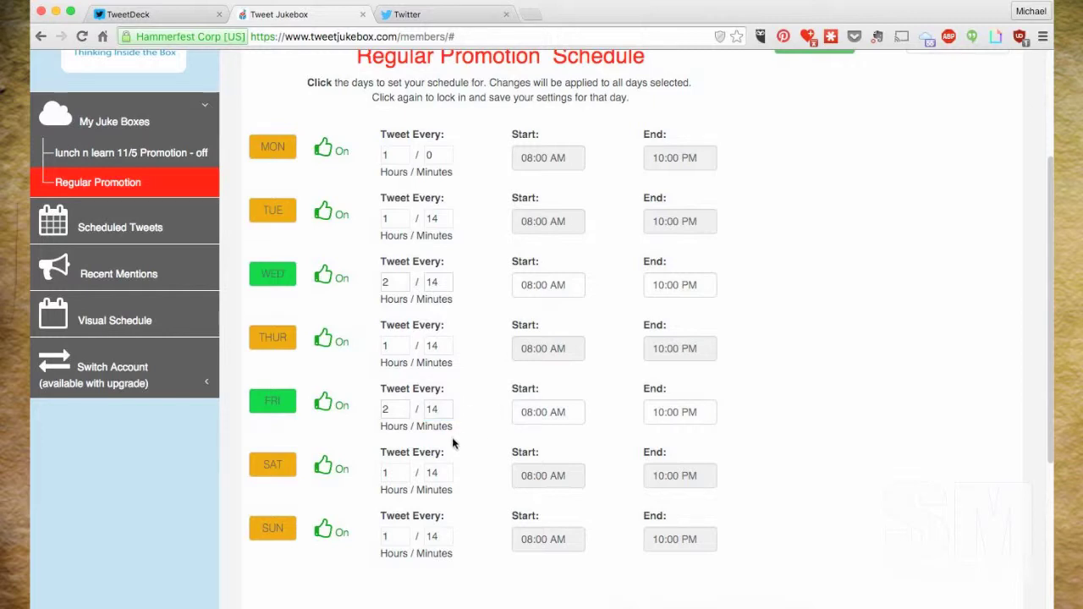
{"action": "left_click", "coordinate": [395, 409]}
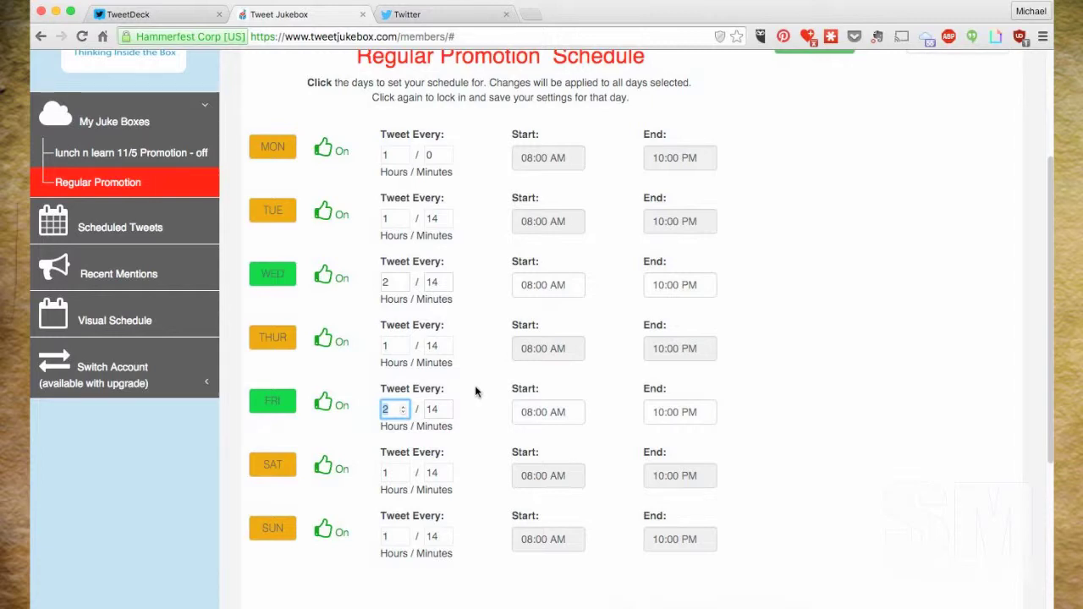
{"action": "scroll", "coordinate": [476, 391], "scroll_direction": "up", "scroll_amount": 1}
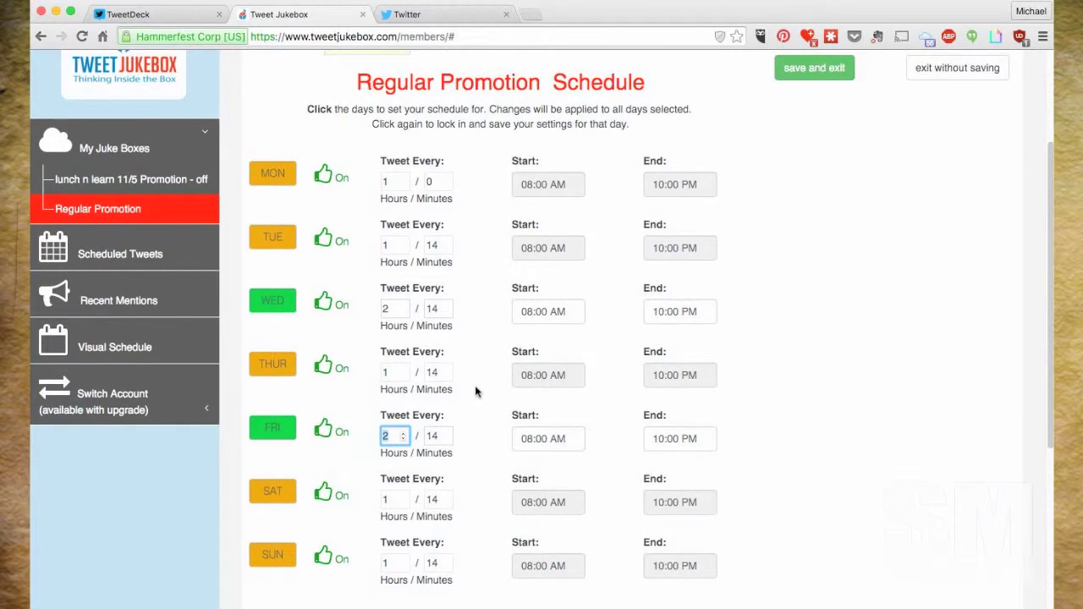
{"action": "scroll", "coordinate": [476, 391], "scroll_direction": "down", "scroll_amount": 1}
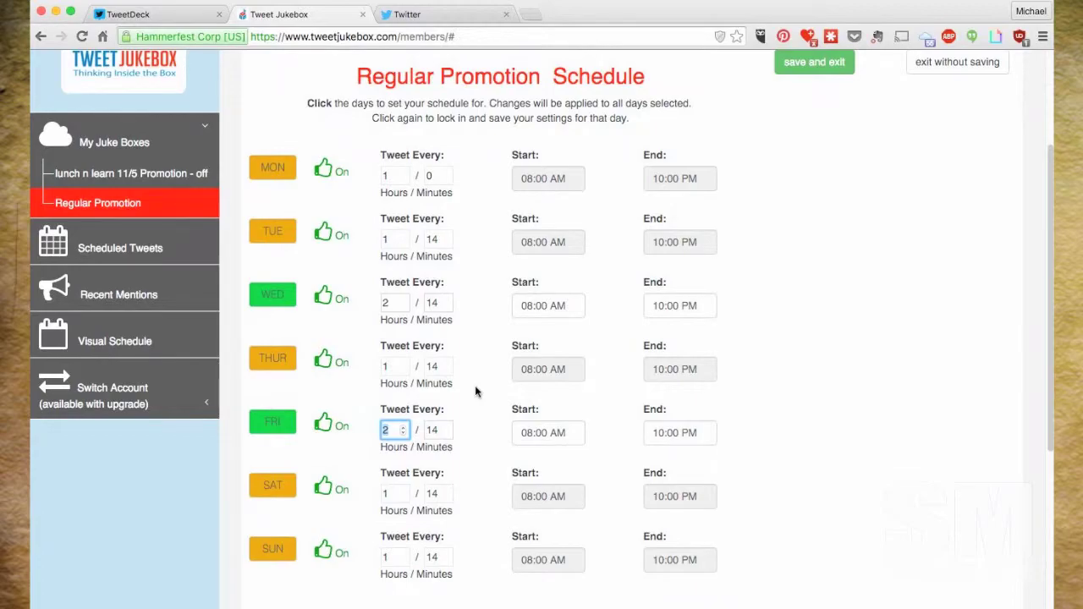